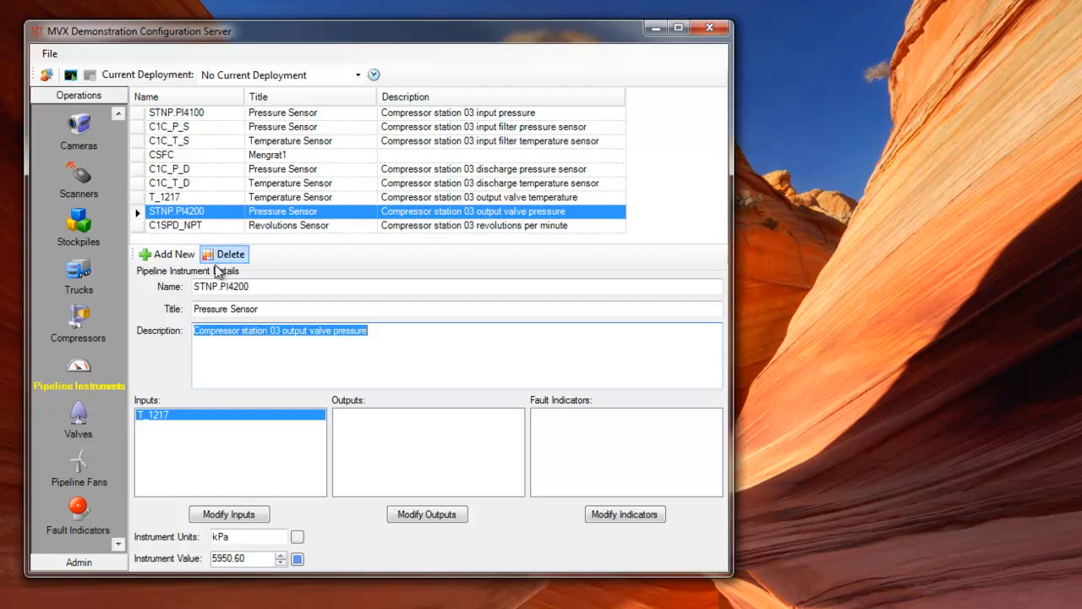
- Review the configured compressors, pipeline instruments, valves, pipeline fans, fault indicators and generators
{"action": "left_click", "coordinate": [79, 319]}
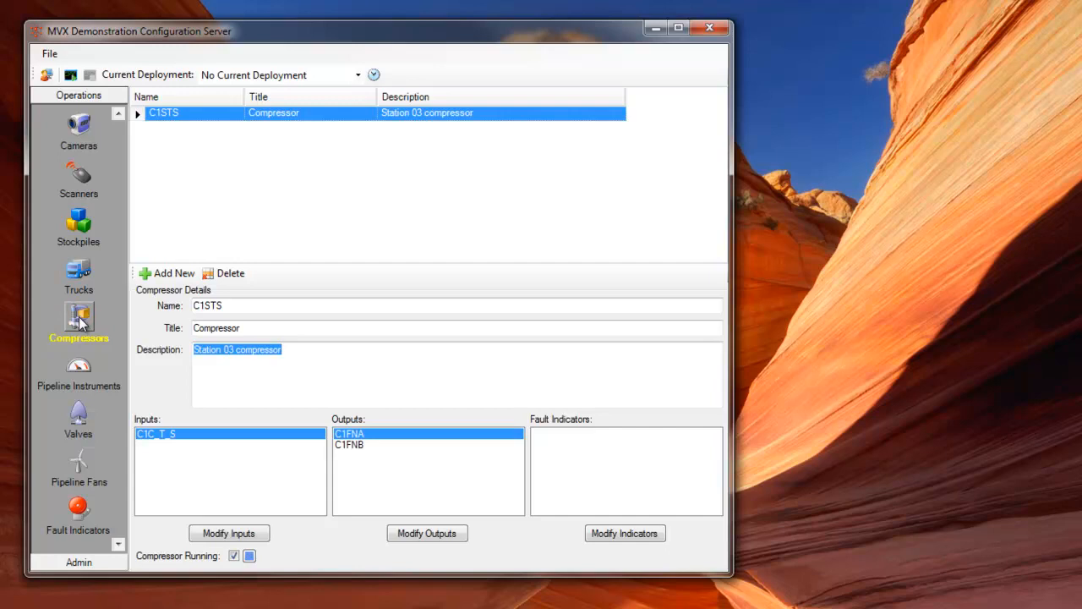
{"action": "left_click", "coordinate": [76, 372]}
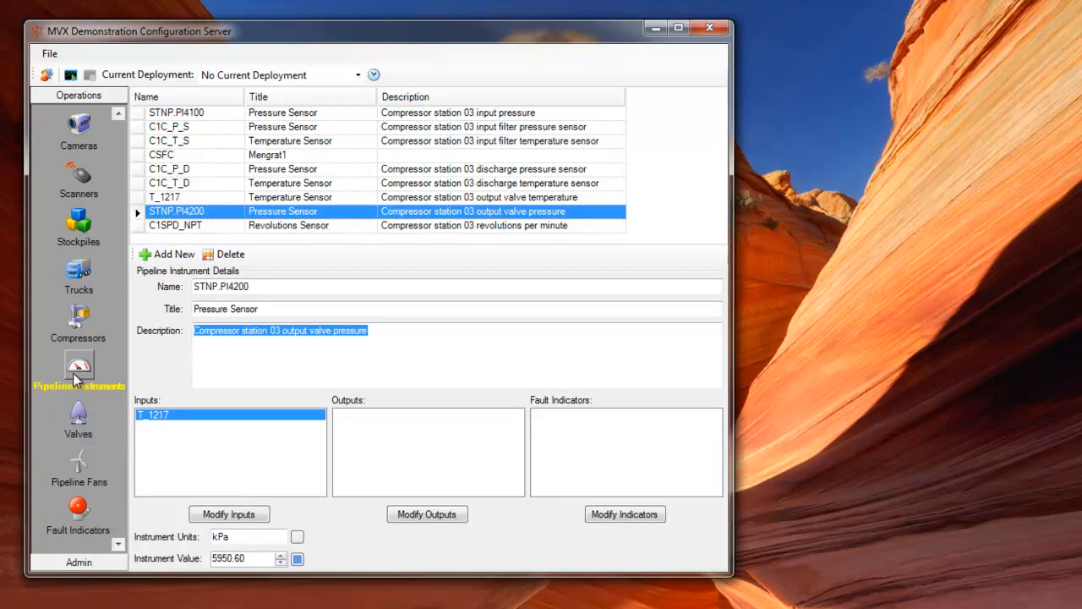
{"action": "left_click", "coordinate": [85, 412]}
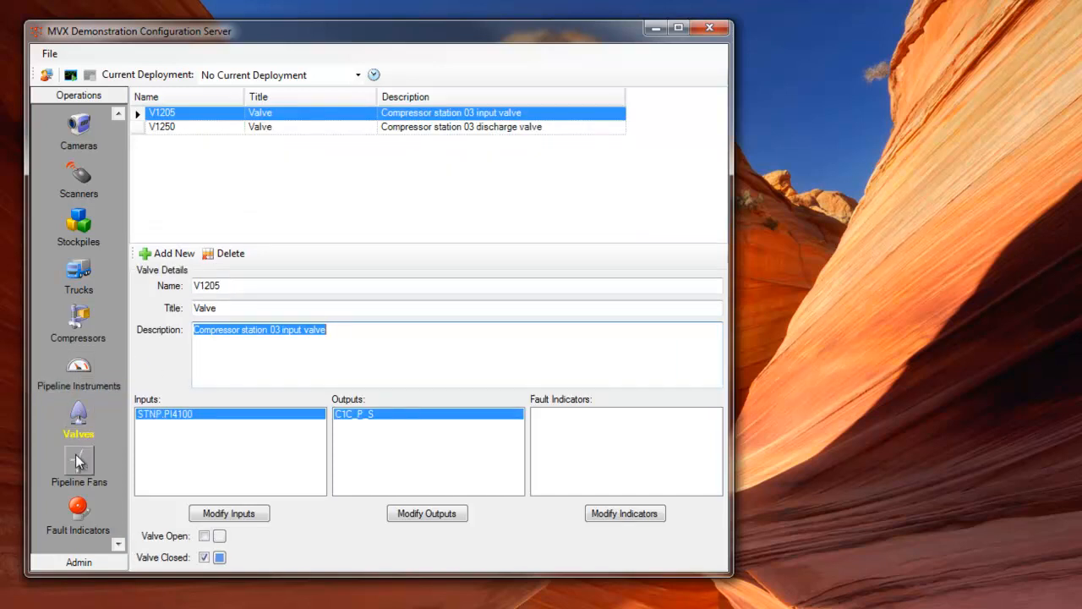
{"action": "left_click", "coordinate": [75, 459]}
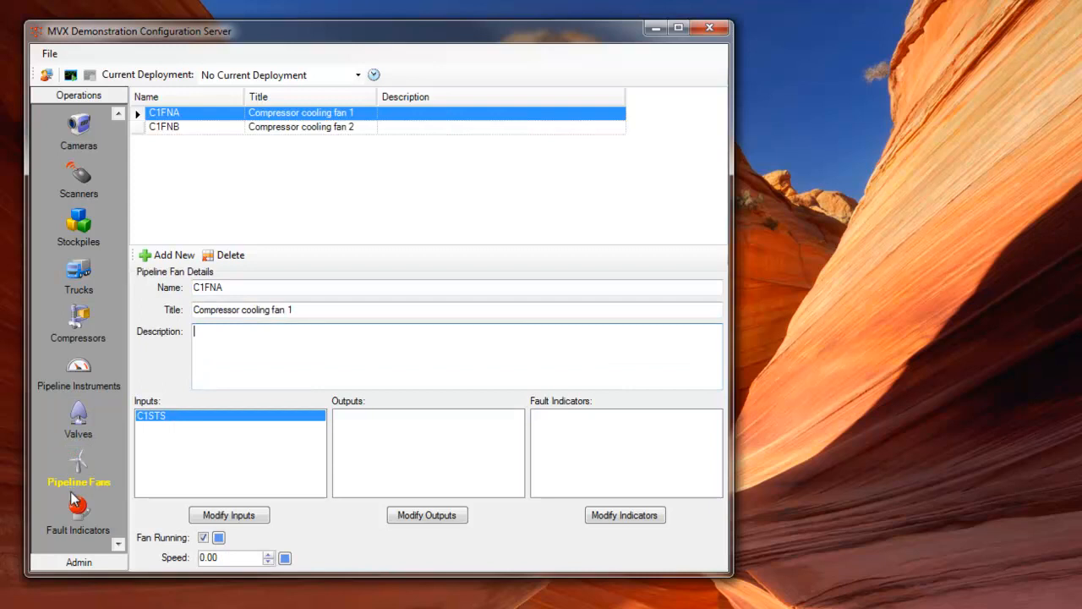
{"action": "left_click", "coordinate": [91, 522]}
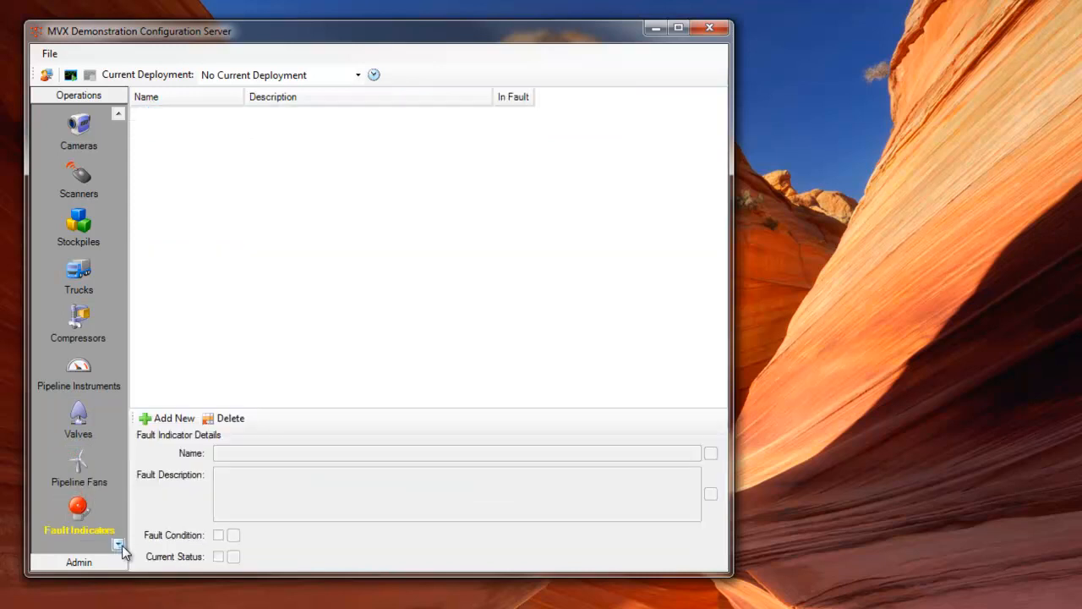
{"action": "left_click", "coordinate": [119, 544]}
{"action": "left_click", "coordinate": [80, 516]}
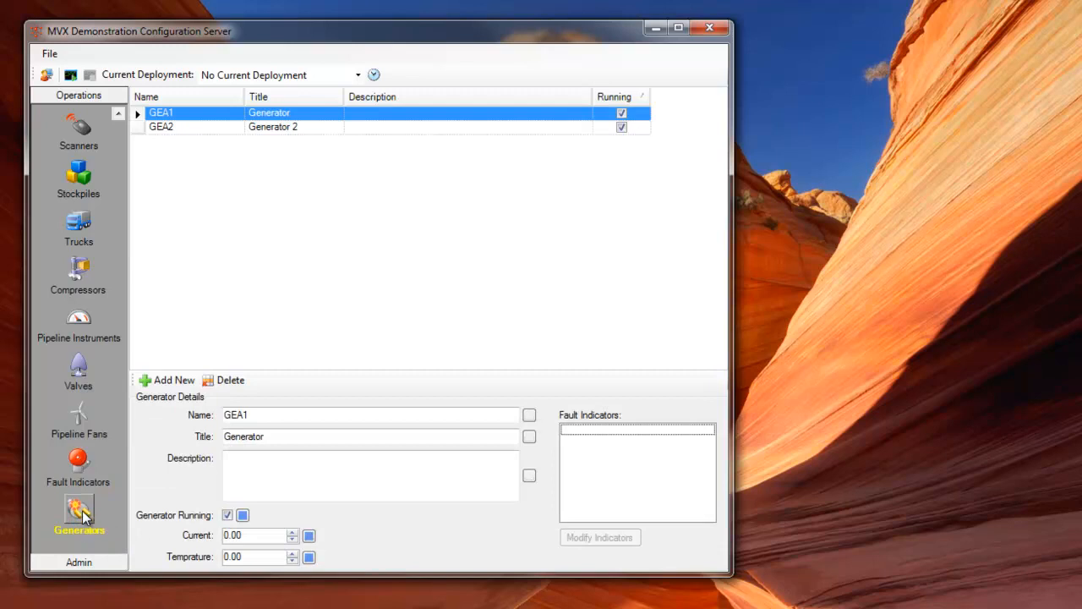
- Return to the pipeline instruments and inspect the details of C1C_P_D, C1C_T_D and CSFC in turn
{"action": "left_click", "coordinate": [79, 329]}
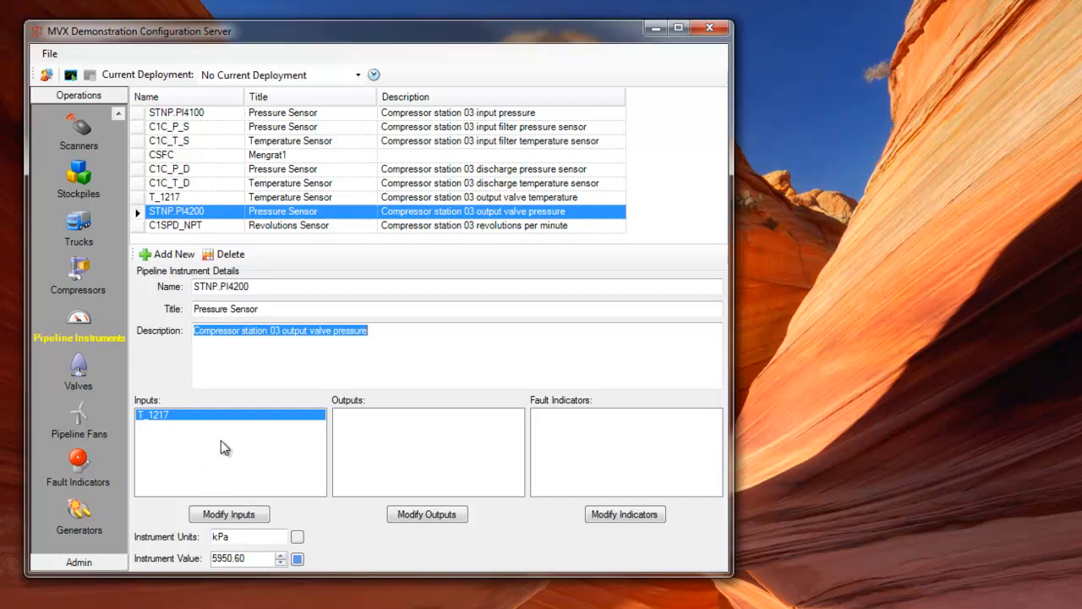
{"action": "left_click", "coordinate": [193, 170]}
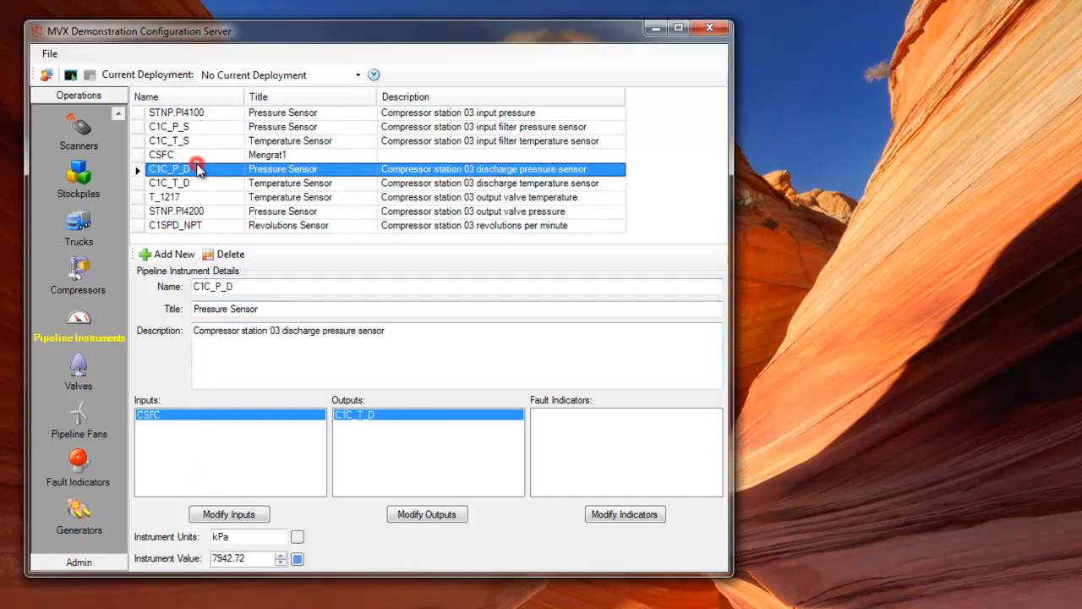
{"action": "left_click", "coordinate": [193, 183]}
{"action": "left_click", "coordinate": [194, 156]}
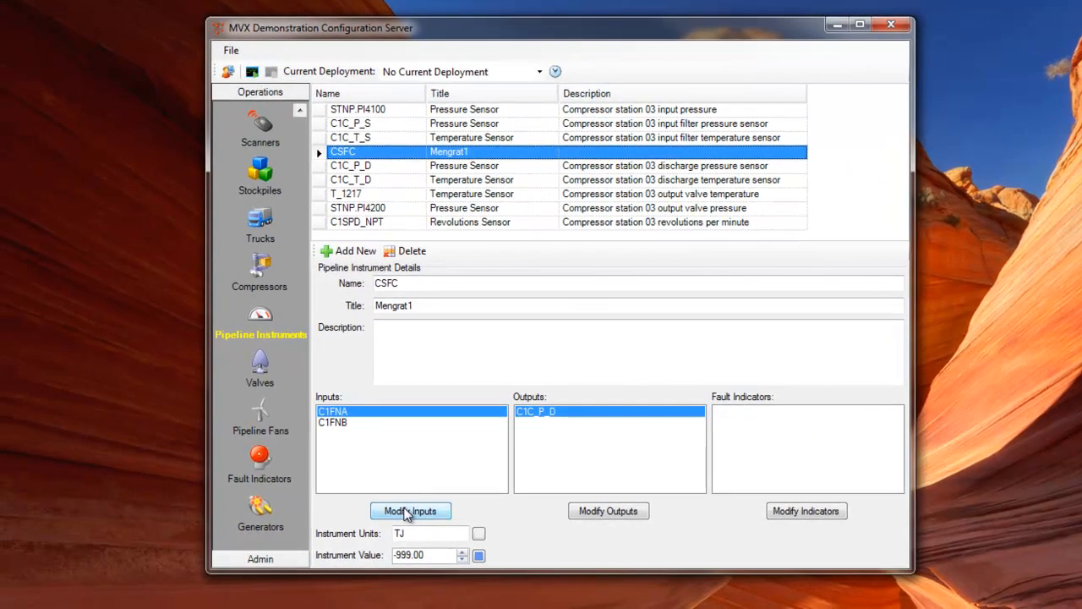
- Inspect the available and selected pipeline inputs of instrument CSFC, and leave the selection without applying changes
{"action": "left_click", "coordinate": [408, 512]}
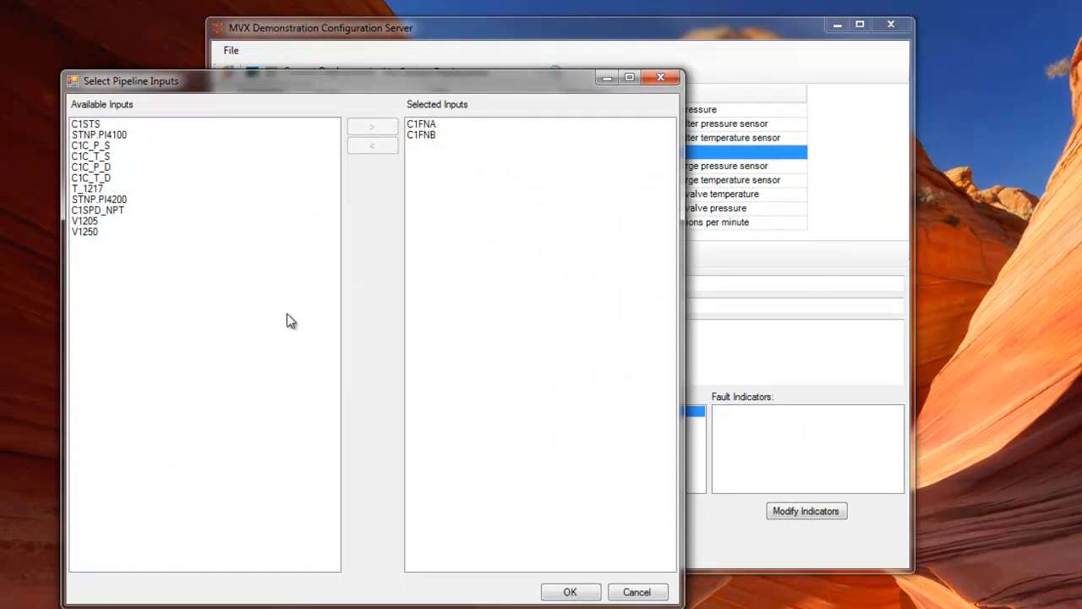
{"action": "left_click", "coordinate": [104, 166]}
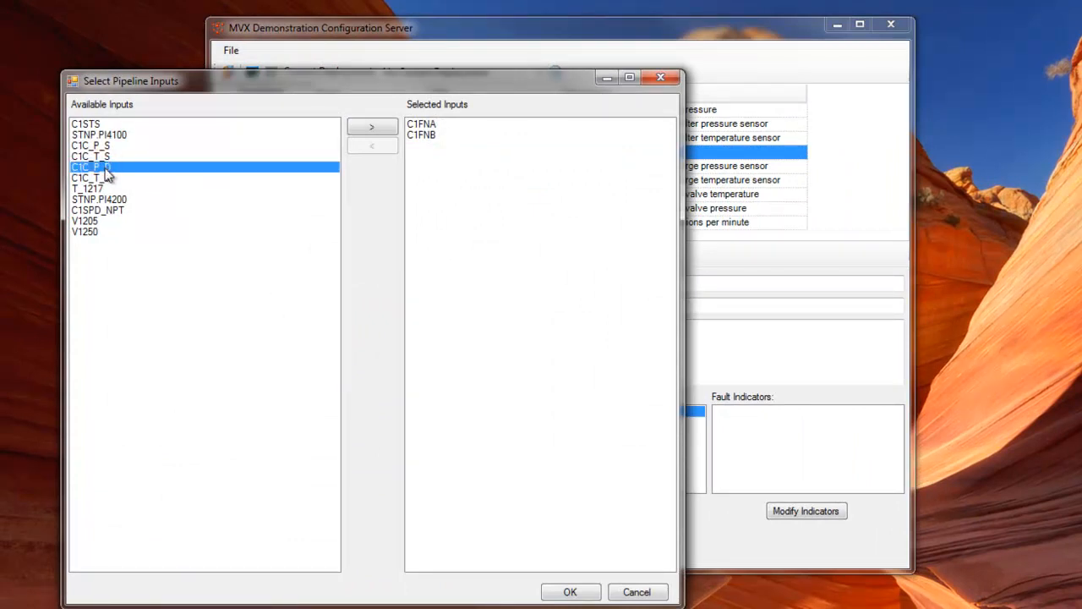
{"action": "left_click", "coordinate": [422, 127]}
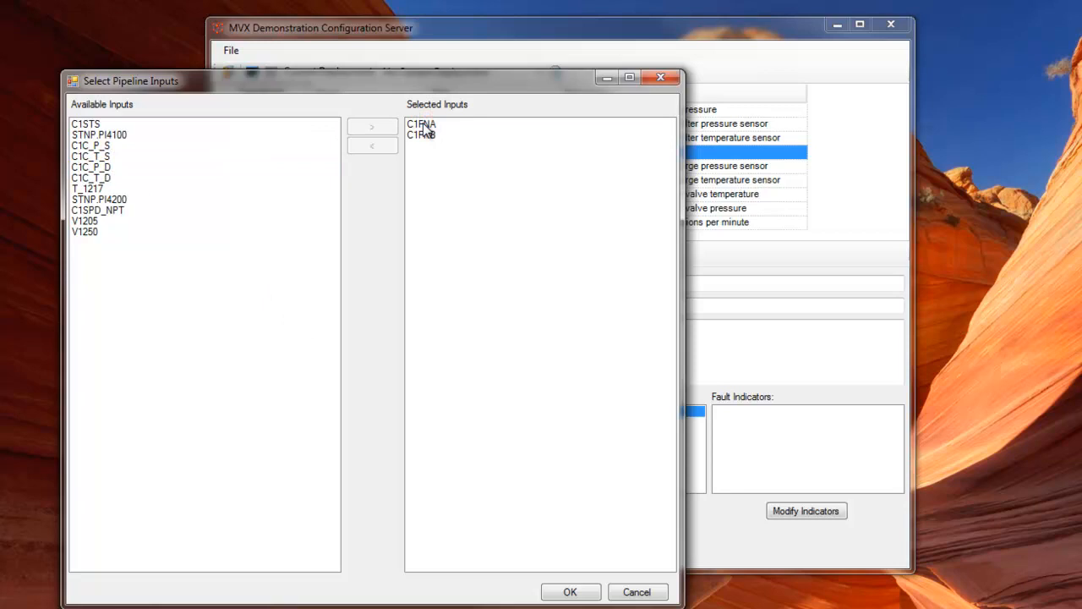
{"action": "left_click", "coordinate": [424, 125]}
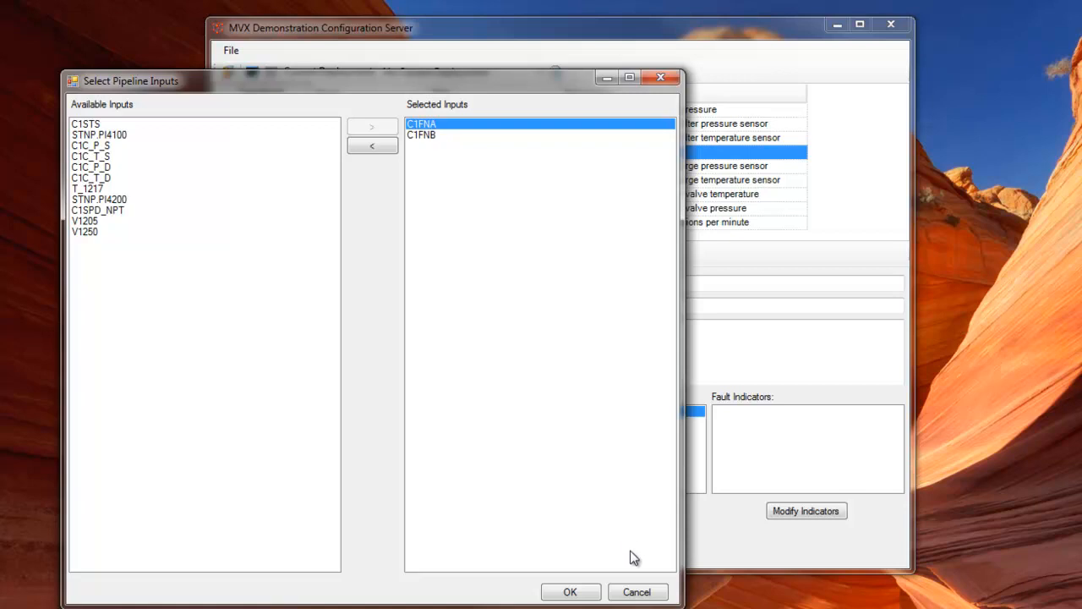
{"action": "left_click", "coordinate": [637, 591]}
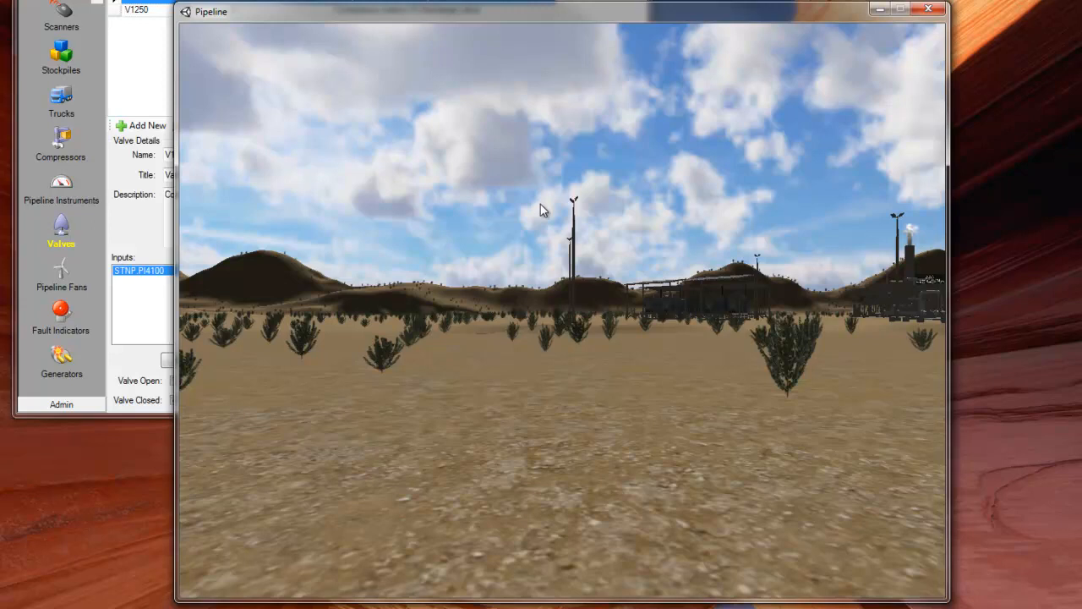
- In the Pipeline 3D viewer, set the navigation mode to 3D Editor in the preferences and save the settings
{"action": "left_click", "coordinate": [540, 210]}
{"action": "key", "text": "Escape"}
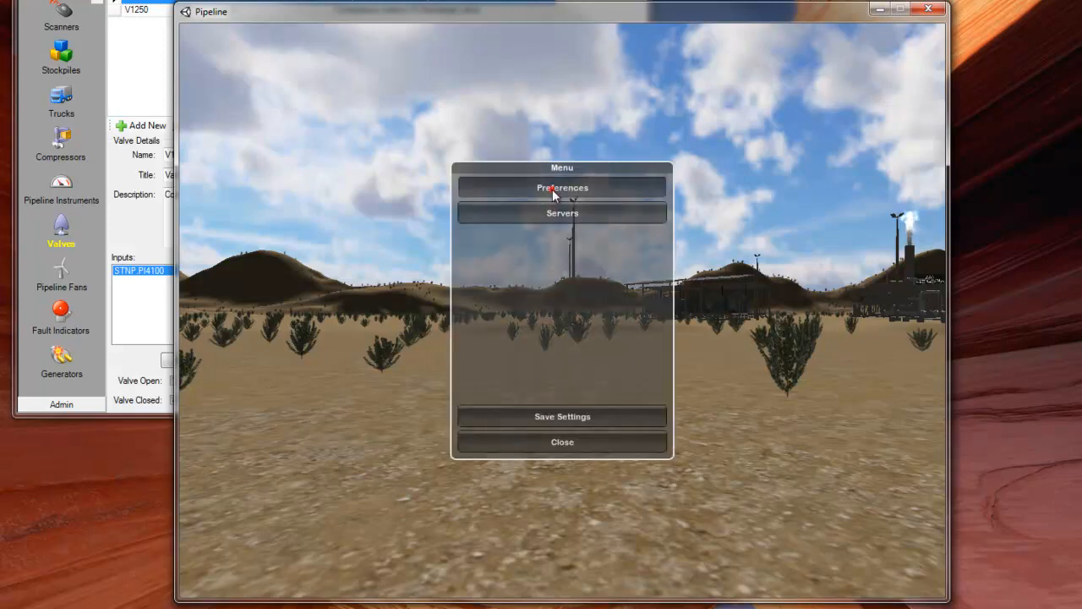
{"action": "left_click", "coordinate": [552, 189]}
{"action": "left_click", "coordinate": [510, 296]}
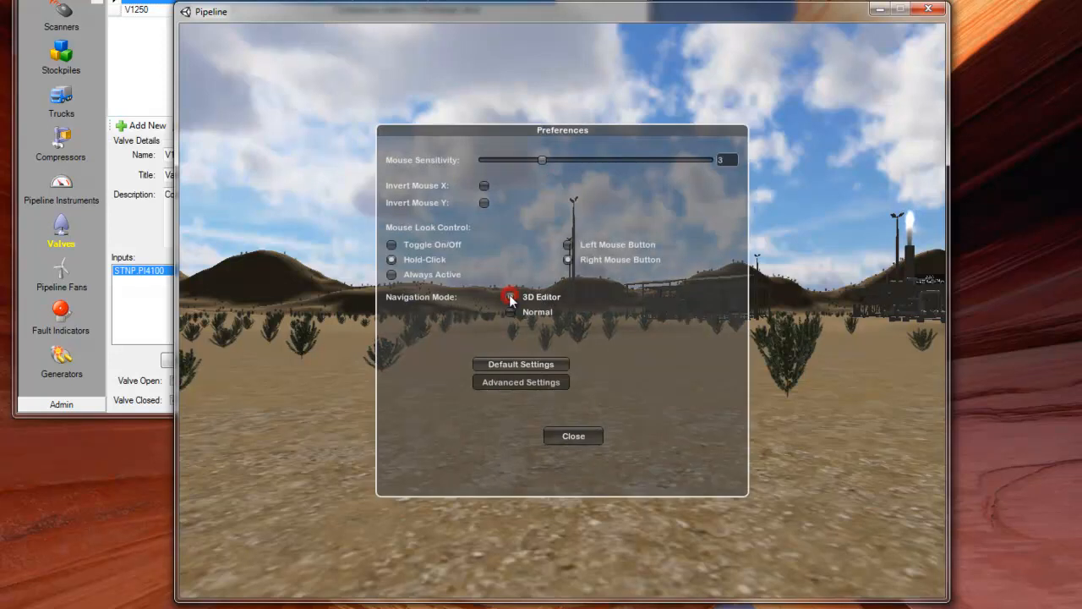
{"action": "left_click", "coordinate": [578, 436]}
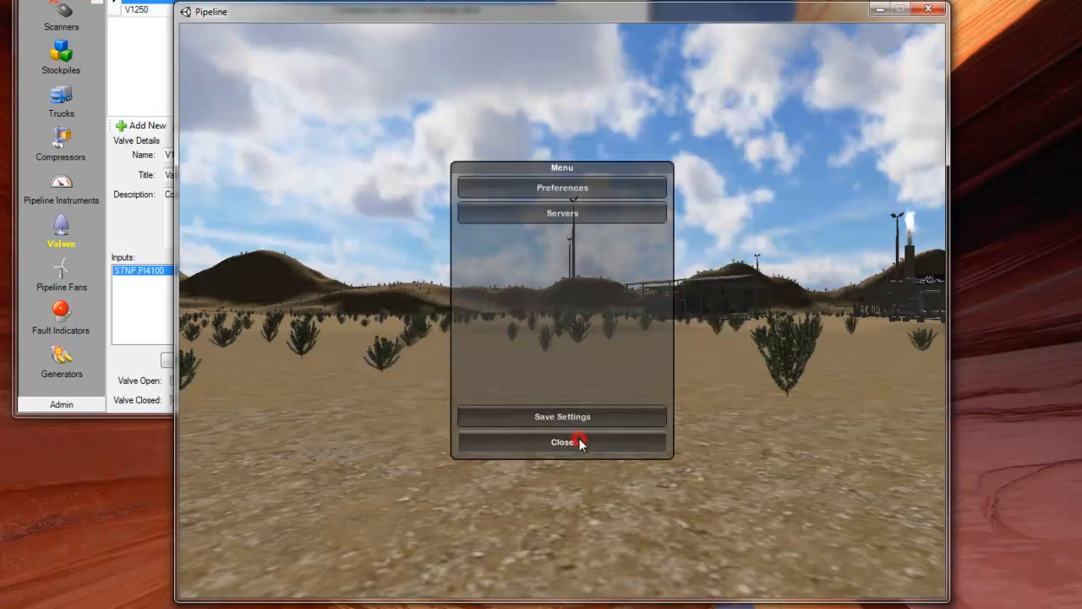
{"action": "left_click", "coordinate": [566, 416]}
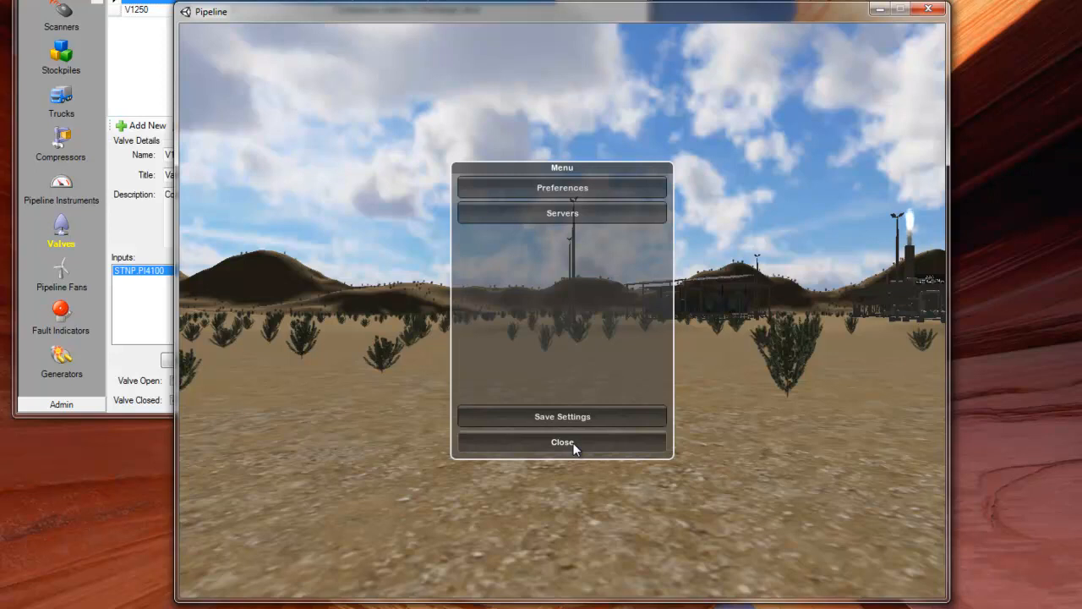
- Check the default server's connection details and close the viewer's settings
{"action": "left_click", "coordinate": [569, 214]}
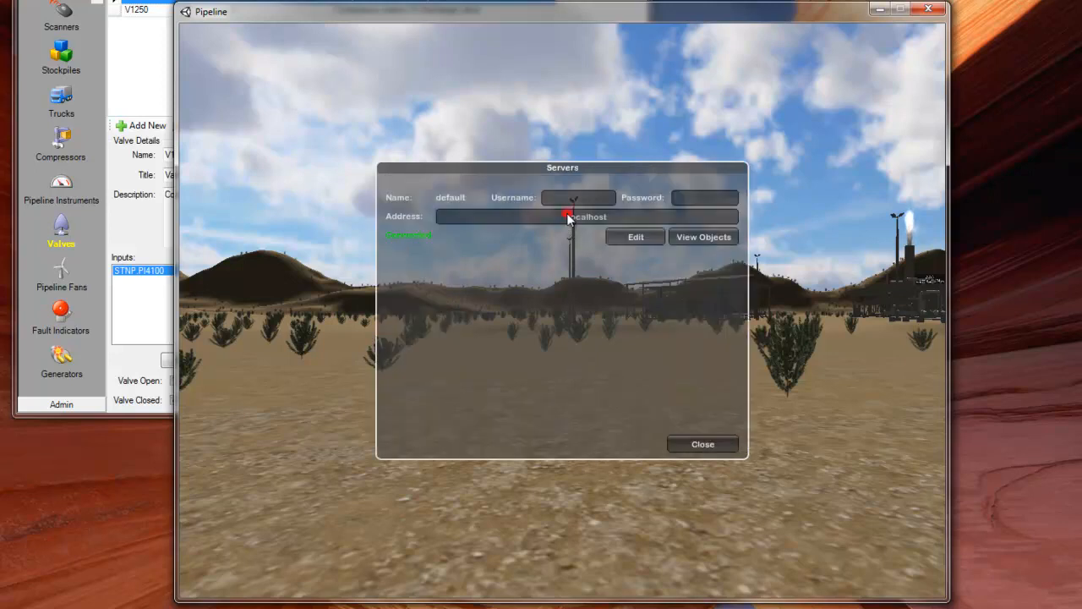
{"action": "left_click", "coordinate": [698, 446]}
{"action": "left_click", "coordinate": [612, 444]}
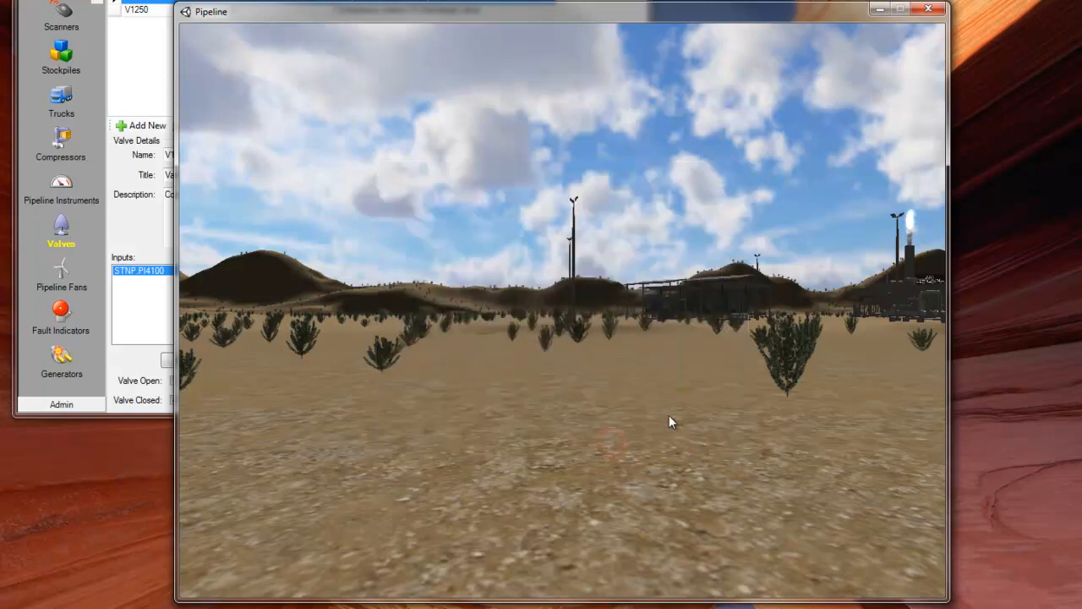
- Fly through the 3D scene to look over the compressor, the cooling fans and the connected pipework
{"action": "left_click_drag", "start_coordinate": [668, 417], "coordinate": [969, 431]}
{"action": "left_click_drag", "start_coordinate": [788, 399], "coordinate": [604, 337]}
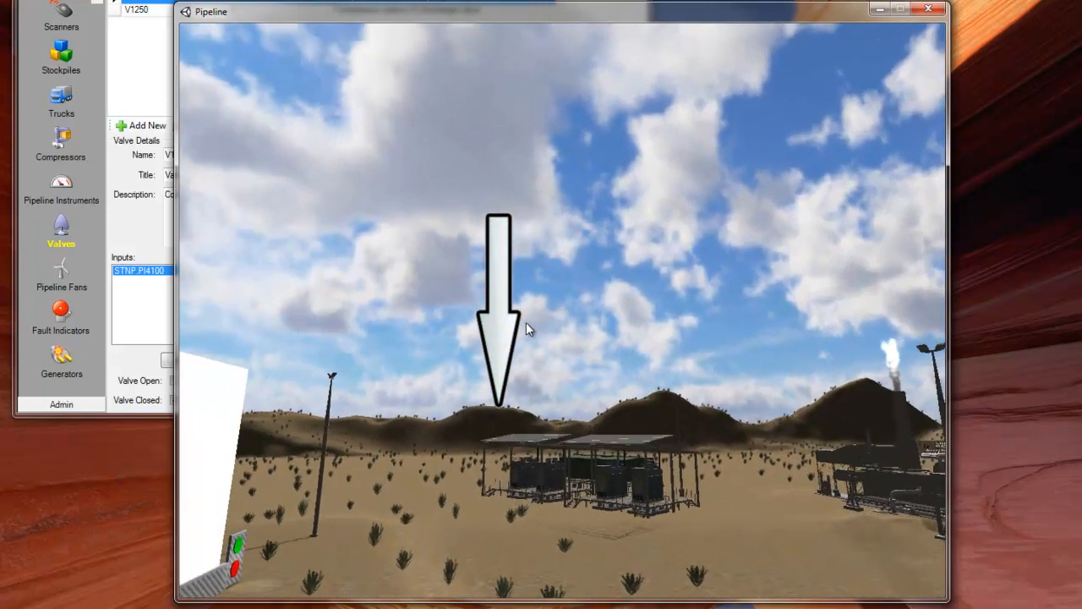
{"action": "key", "text": "w"}
{"action": "left_click_drag", "start_coordinate": [526, 323], "coordinate": [871, 430]}
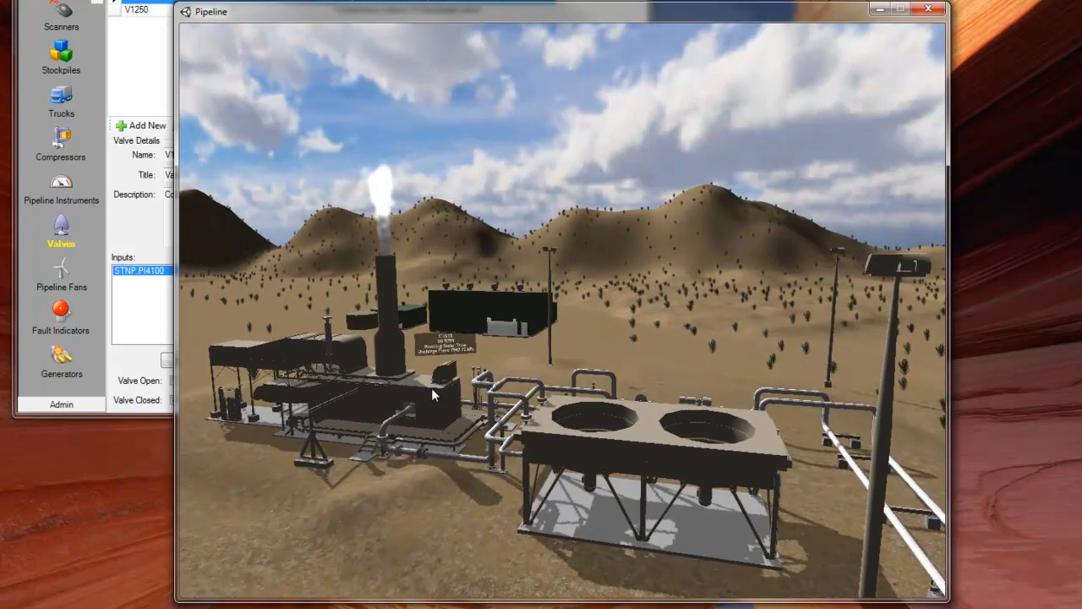
{"action": "mouse_move", "coordinate": [427, 387]}
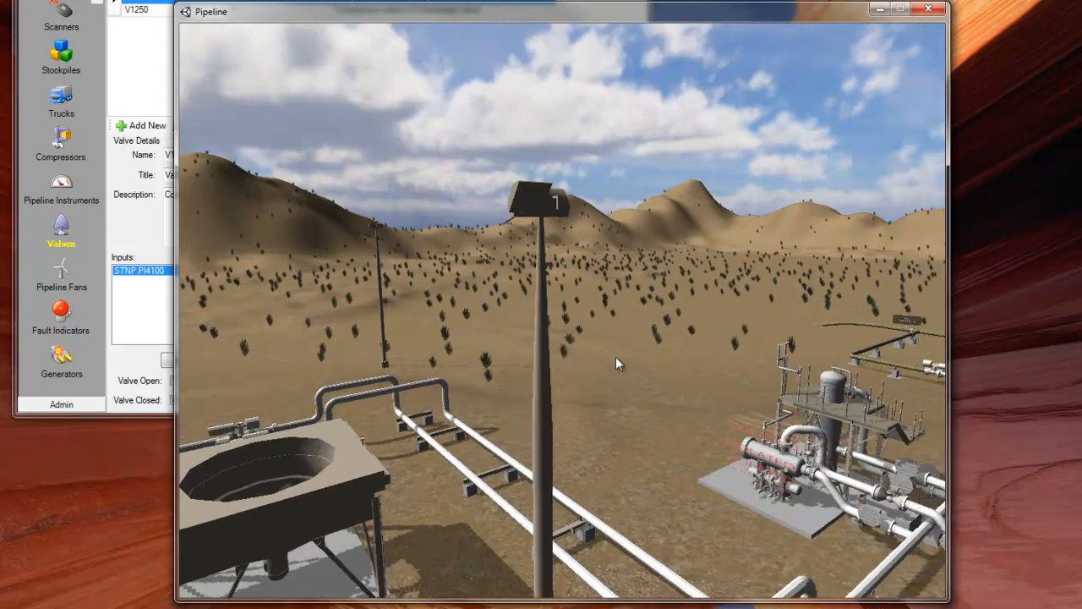
{"action": "mouse_move", "coordinate": [615, 356]}
{"action": "left_mouse_down"}
{"action": "mouse_move", "coordinate": [813, 367]}
{"action": "mouse_move", "coordinate": [755, 367]}
{"action": "mouse_move", "coordinate": [754, 333]}
{"action": "left_mouse_up"}
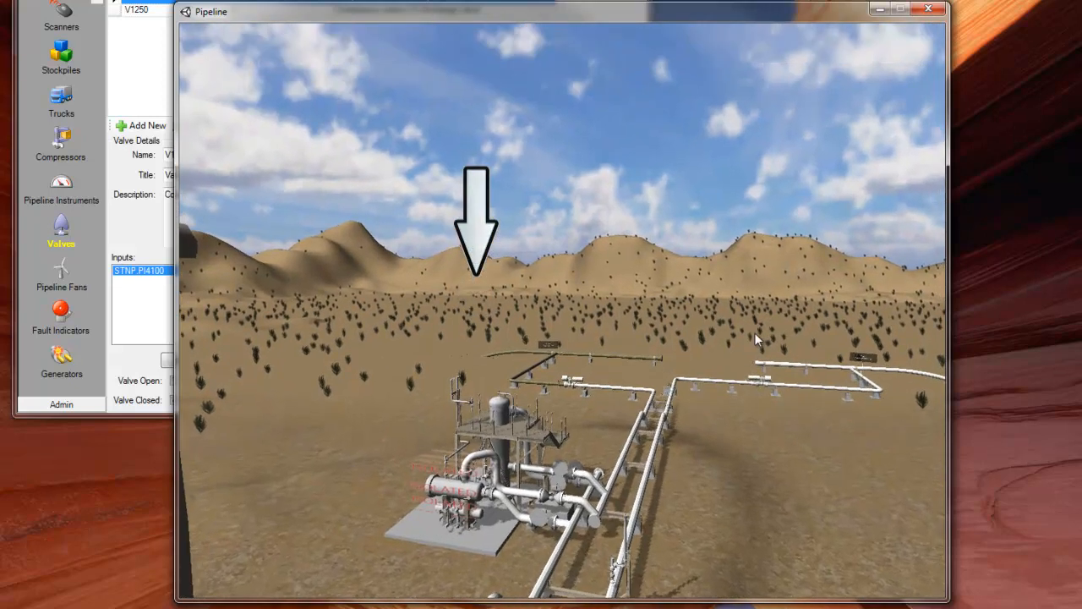
{"action": "key", "text": "s"}
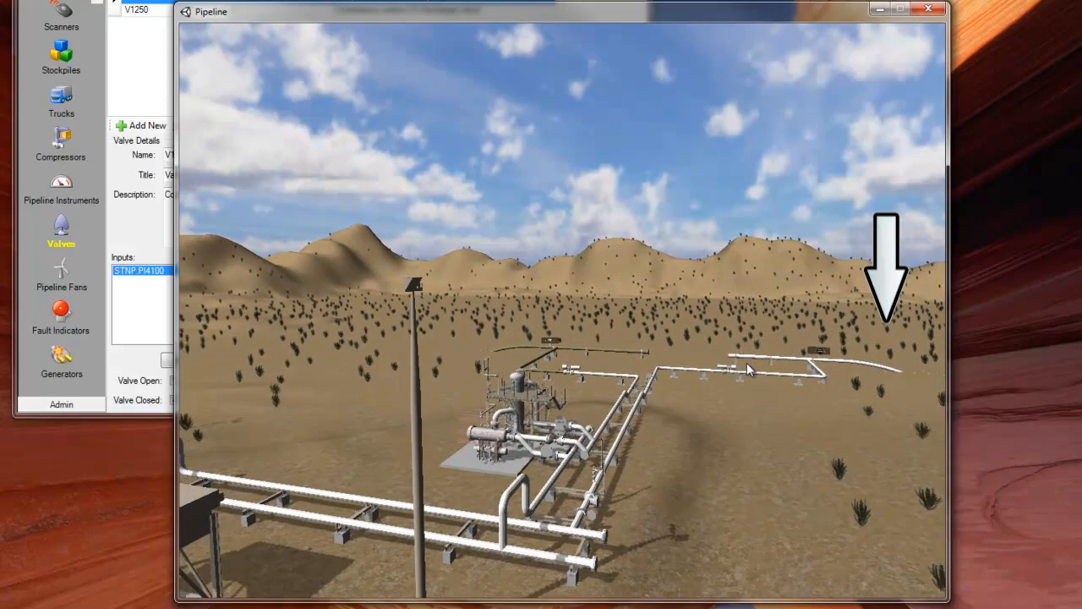
{"action": "left_click_drag", "start_coordinate": [729, 375], "coordinate": [558, 372]}
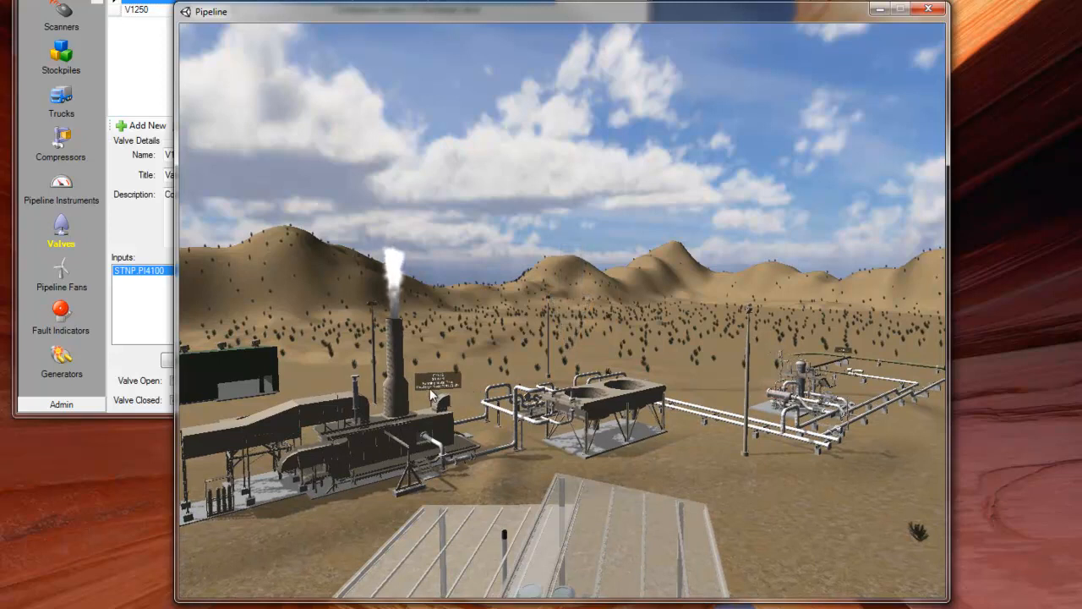
- Approach the C1STS compressor and examine its information sign with the RPM, running state and discharge pressure
{"action": "key", "text": "w"}
{"action": "key", "text": "w"}
{"action": "left_click_drag", "start_coordinate": [406, 391], "coordinate": [362, 485]}
{"action": "key", "text": "w"}
{"action": "scroll", "coordinate": [362, 483], "scroll_direction": "up", "scroll_amount": 3}
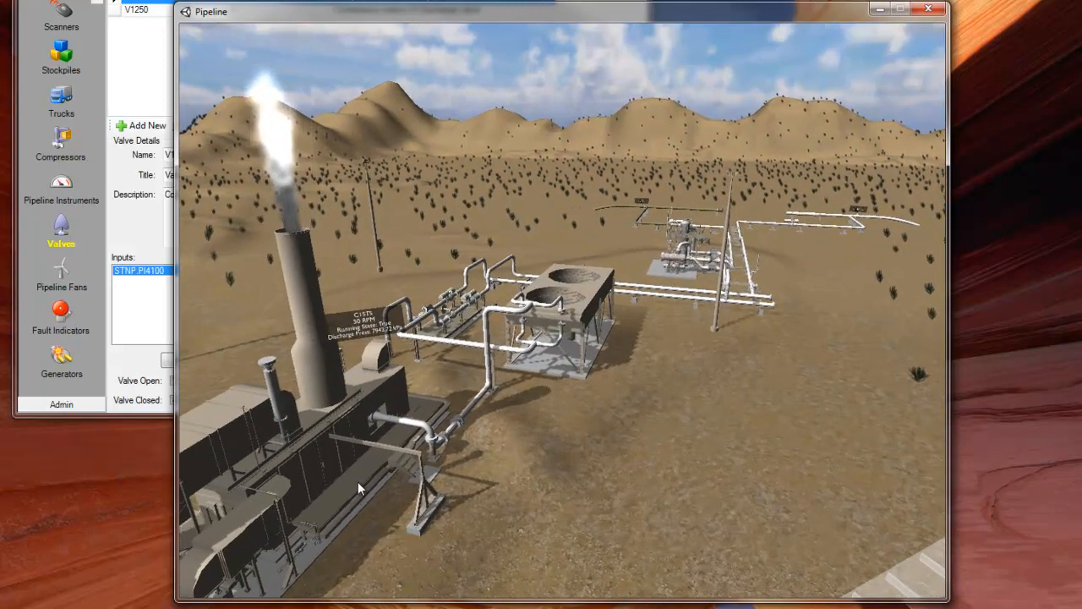
{"action": "scroll", "coordinate": [366, 459], "scroll_direction": "up", "scroll_amount": 2}
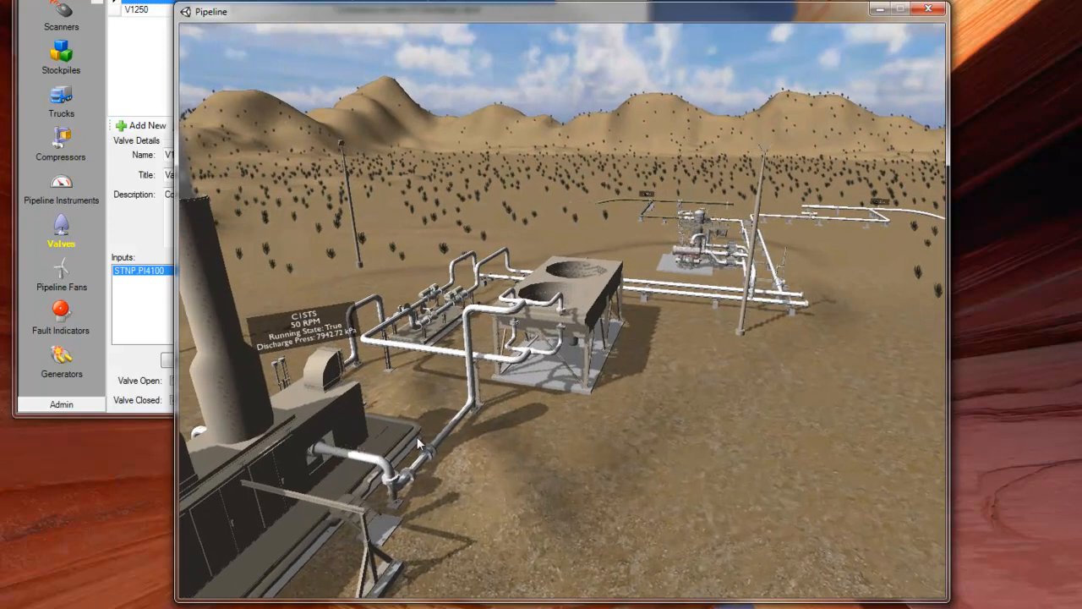
{"action": "scroll", "coordinate": [417, 443], "scroll_direction": "down", "scroll_amount": 2}
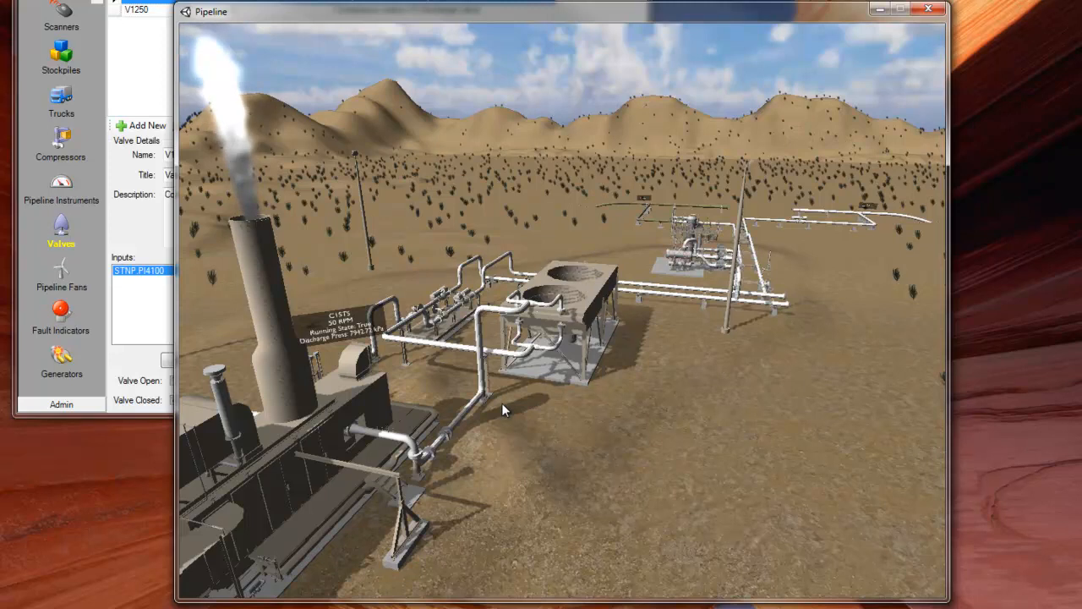
- Look down over the cooling fan unit and pipework, and back away to an overview of the compressor station
{"action": "key", "text": "w"}
{"action": "left_click_drag", "start_coordinate": [501, 403], "coordinate": [500, 505]}
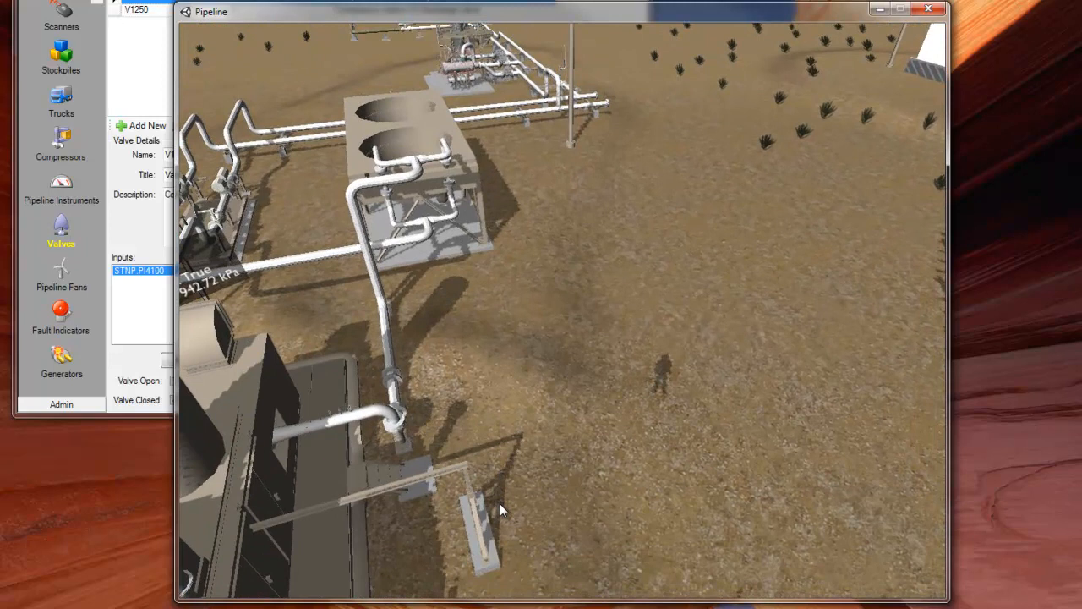
{"action": "key", "text": "w"}
{"action": "left_click_drag", "start_coordinate": [499, 469], "coordinate": [505, 260]}
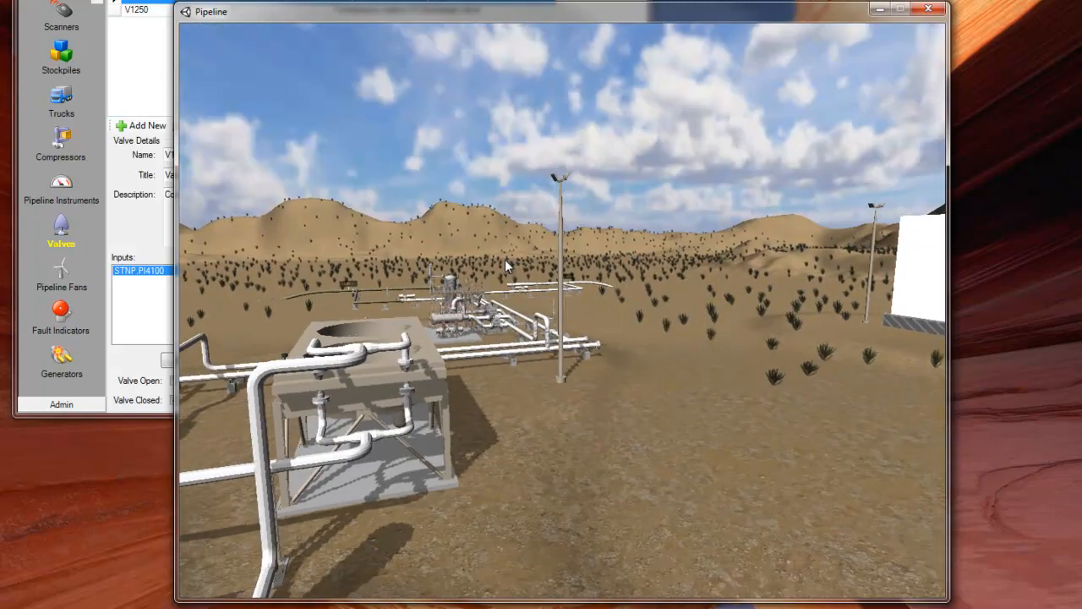
{"action": "key", "text": "s"}
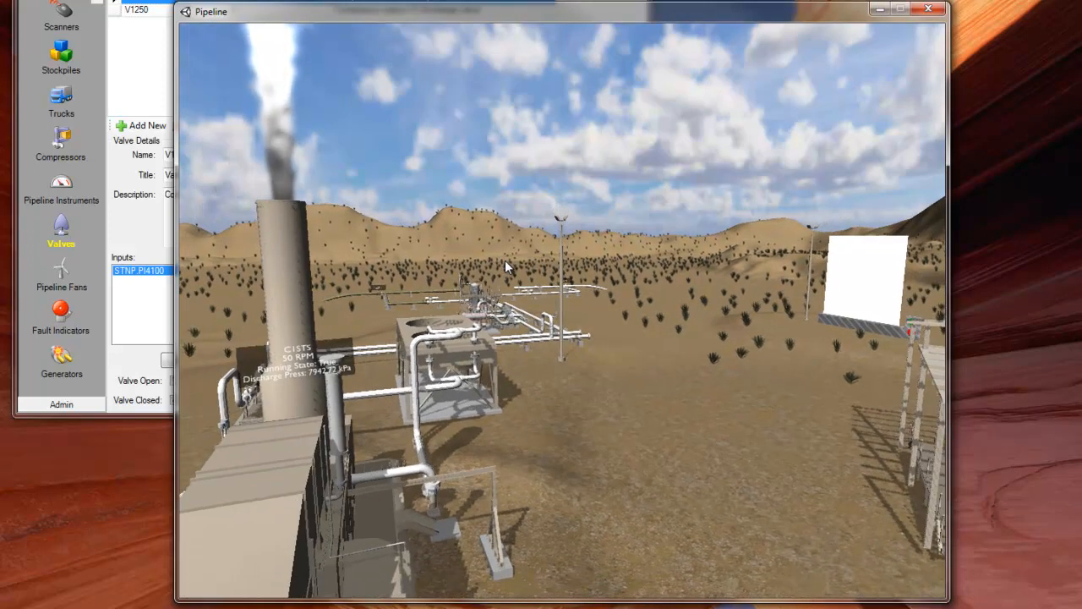
{"action": "mouse_move", "coordinate": [496, 264]}
{"action": "left_mouse_down"}
{"action": "mouse_move", "coordinate": [547, 267]}
{"action": "mouse_move", "coordinate": [481, 268]}
{"action": "left_mouse_up"}
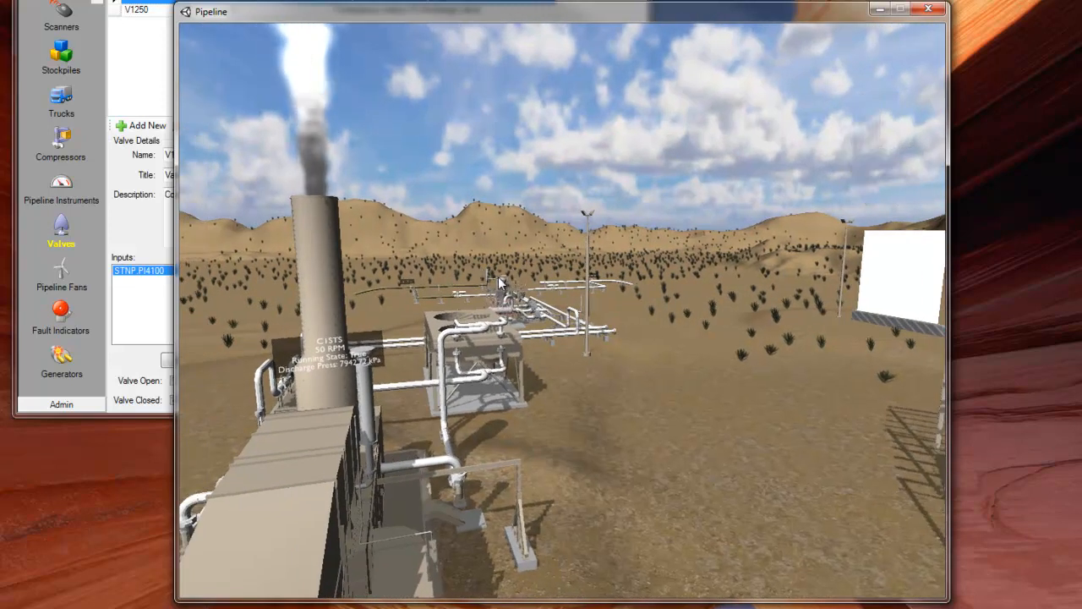
{"action": "key", "text": "d"}
{"action": "left_click_drag", "start_coordinate": [475, 279], "coordinate": [382, 272]}
{"action": "key", "text": "d"}
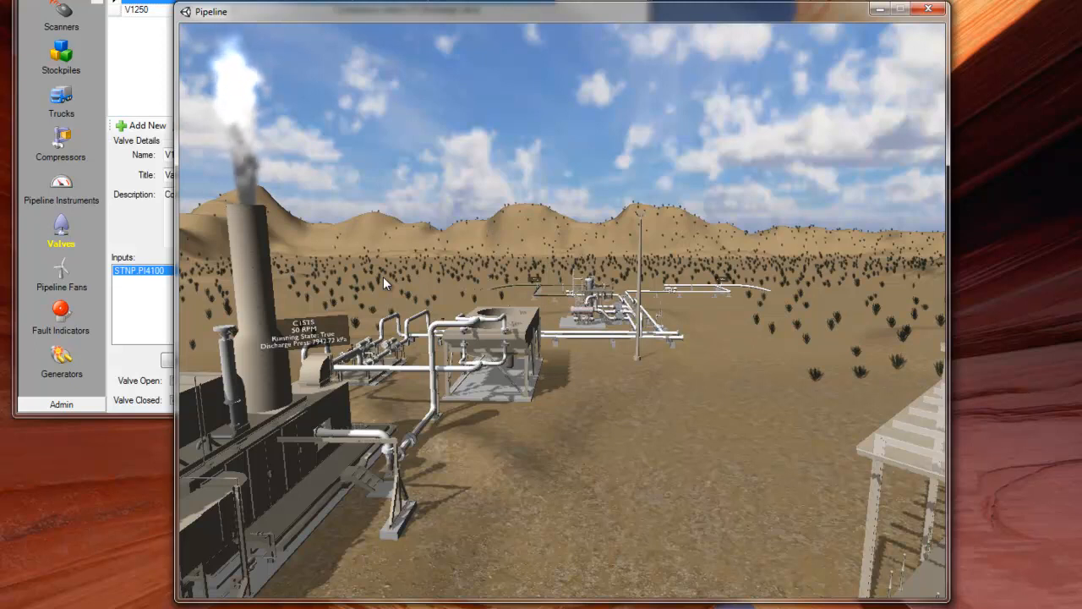
- Bring the MVX Demonstration Configuration Server window alongside the 3D view so its Current Deployment setting is accessible
{"action": "left_click_drag", "start_coordinate": [399, 0], "coordinate": [843, 80]}
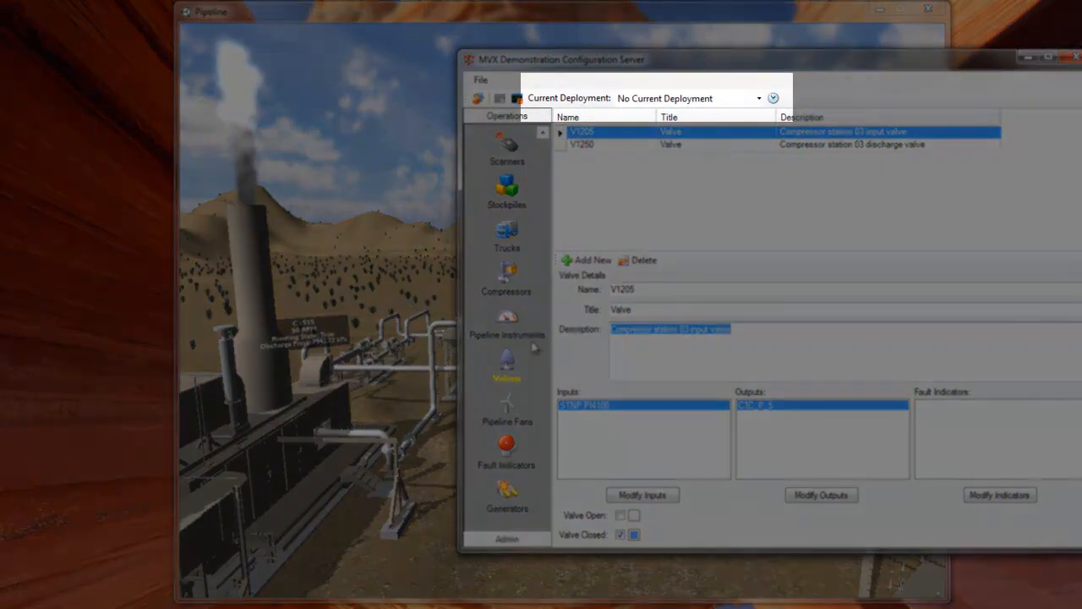
- Review the compressor record and the V1250 discharge valve record, leaving the administration categories open
{"action": "left_click", "coordinate": [507, 279]}
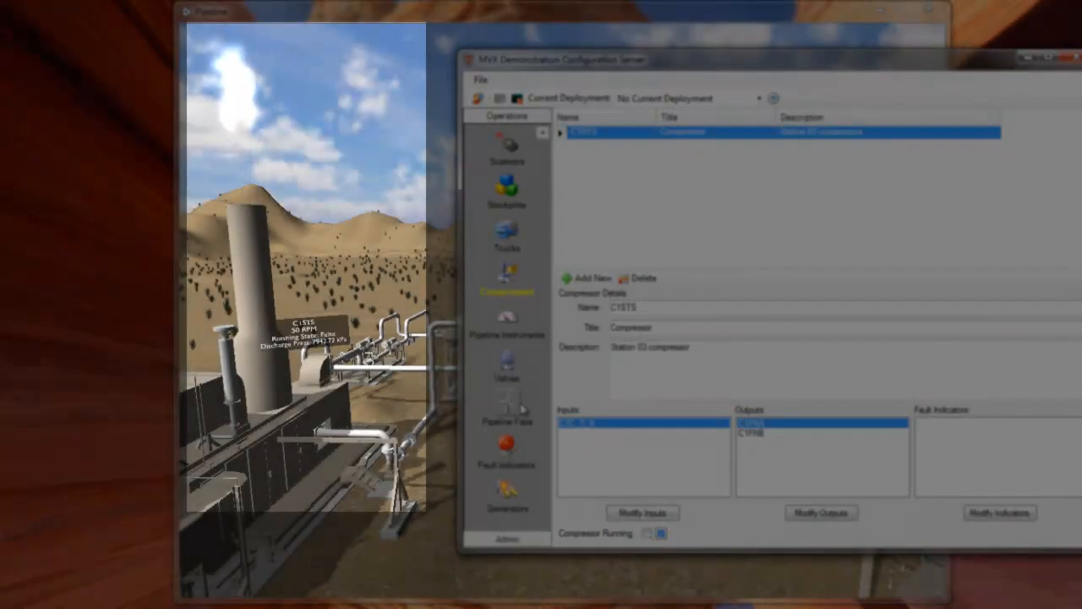
{"action": "left_click", "coordinate": [505, 376]}
{"action": "left_click", "coordinate": [634, 145]}
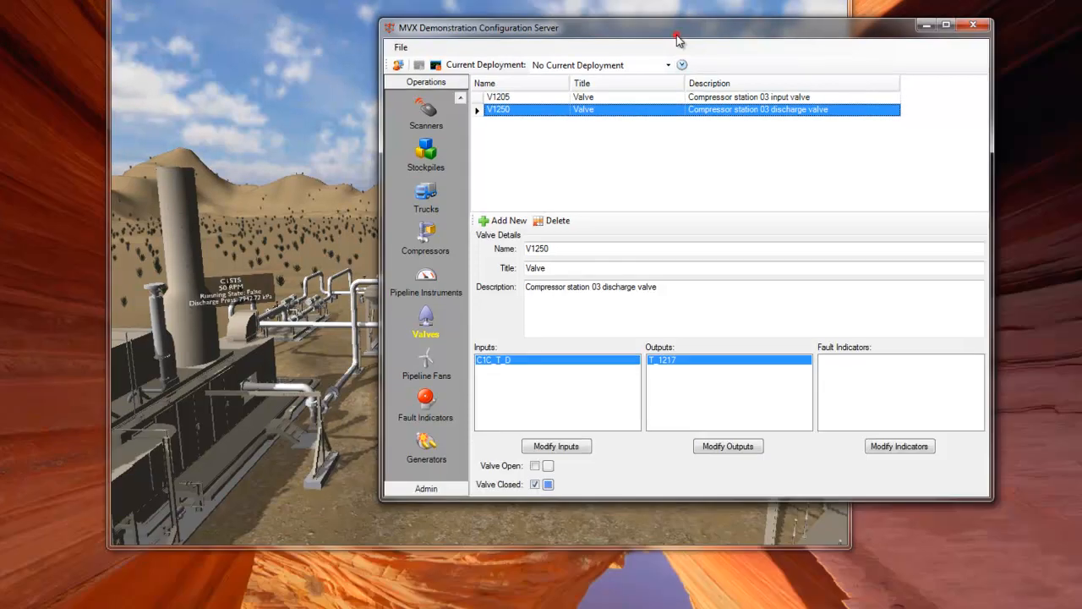
{"action": "left_click_drag", "start_coordinate": [770, 73], "coordinate": [651, 147]}
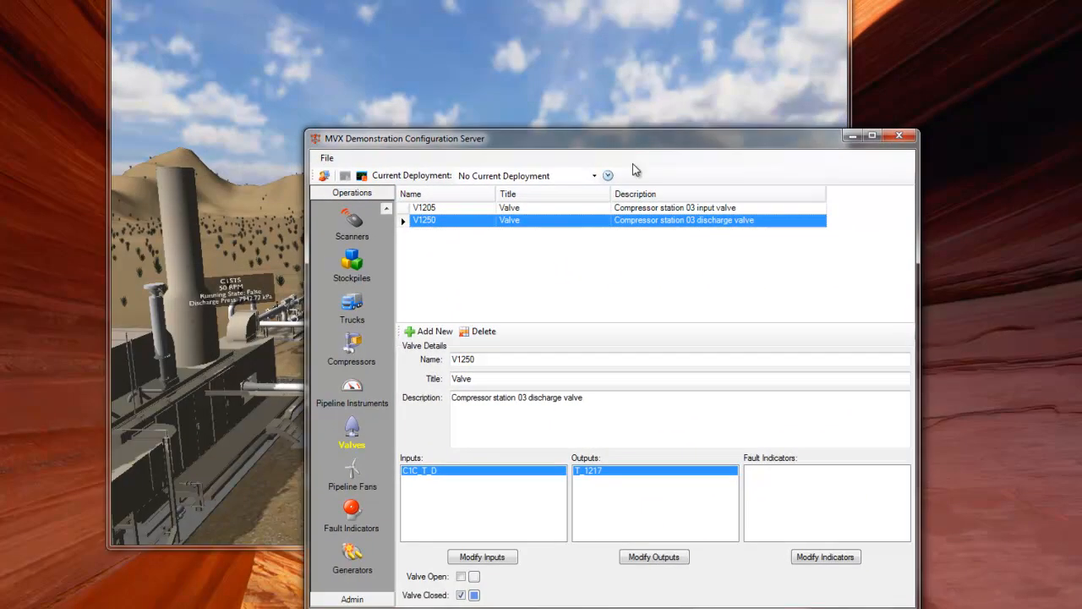
{"action": "left_click", "coordinate": [355, 598]}
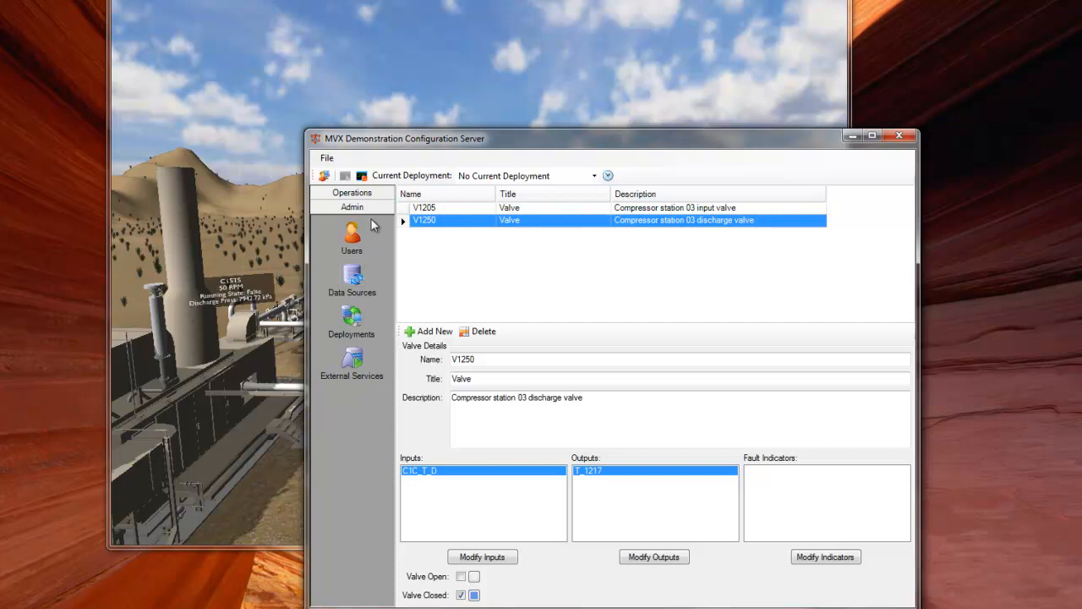
- Examine the externalized Valve.Closed property of V1250 for the Excel Spreadsheet, Historical MetaServer and Operational MetaServer data sources
{"action": "left_click", "coordinate": [474, 596]}
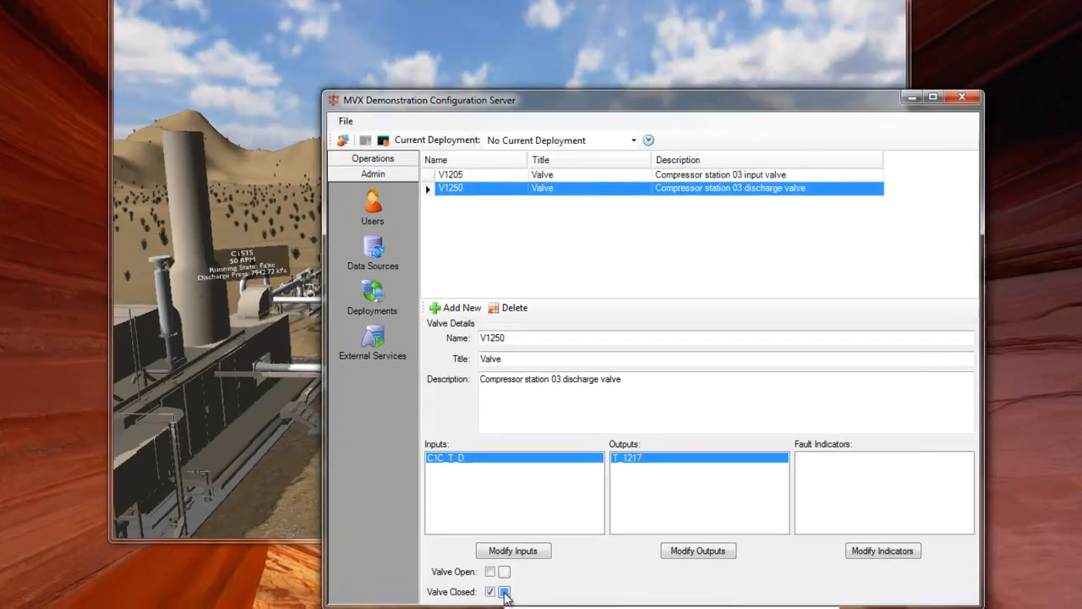
{"action": "left_click", "coordinate": [475, 596]}
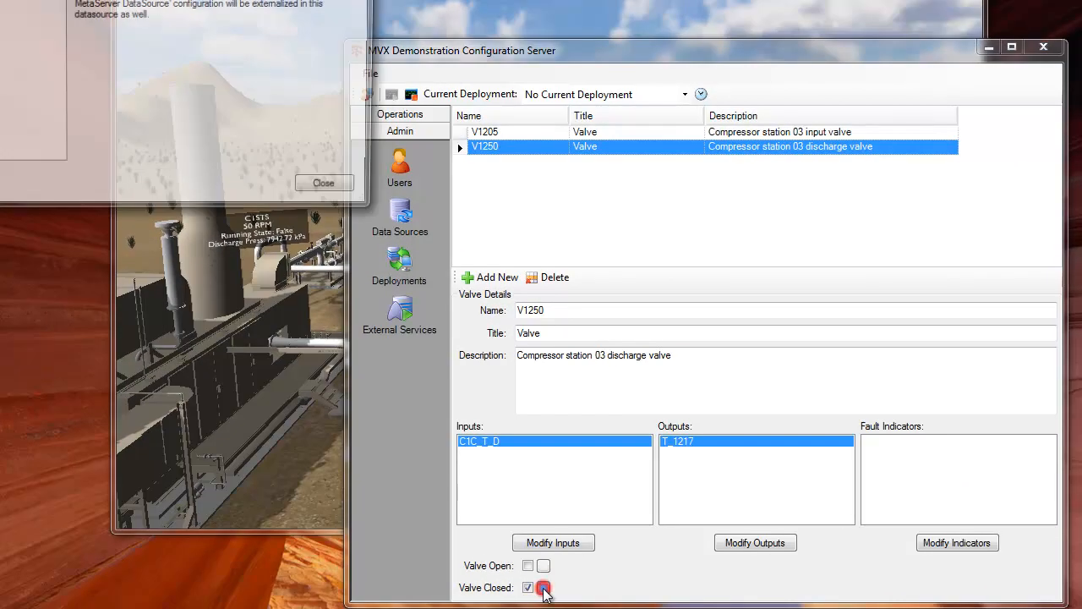
{"action": "left_click_drag", "start_coordinate": [149, 0], "coordinate": [829, 103]}
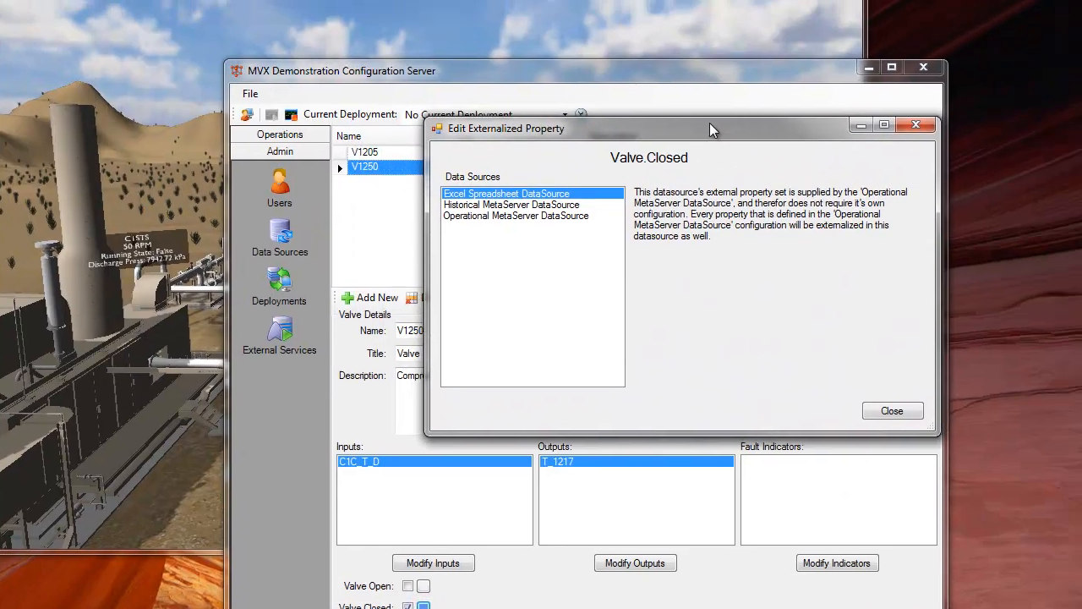
{"action": "left_click_drag", "start_coordinate": [710, 125], "coordinate": [737, 142]}
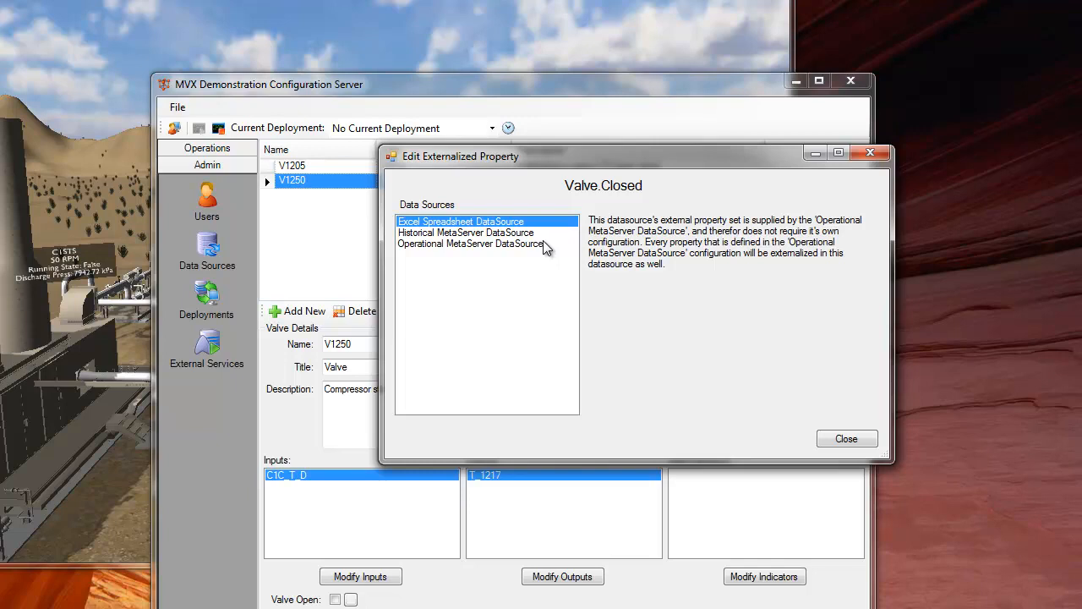
{"action": "left_click", "coordinate": [514, 234]}
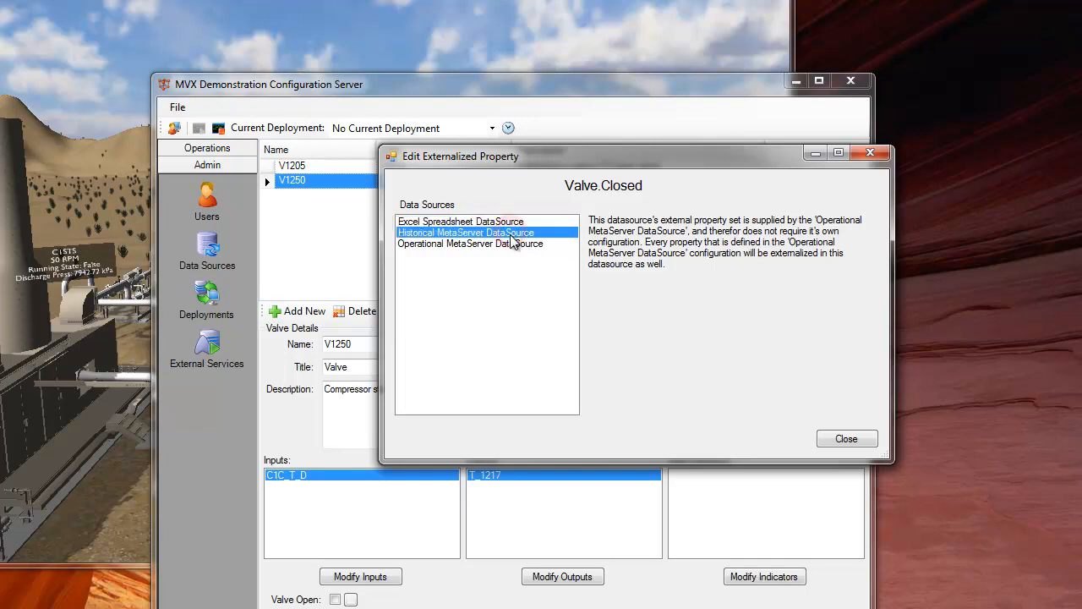
{"action": "left_click", "coordinate": [511, 243]}
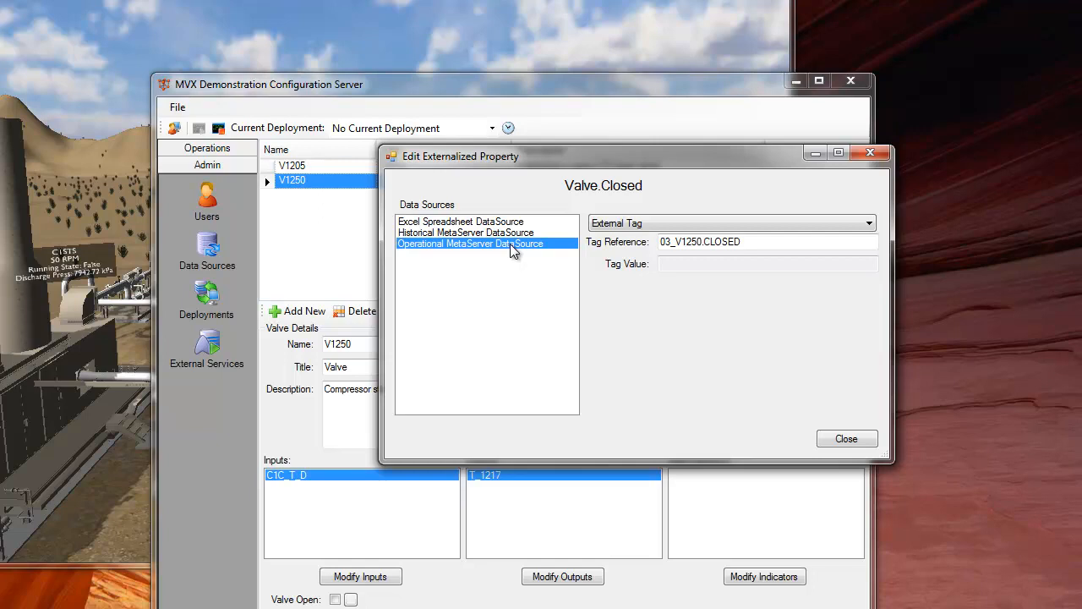
{"action": "left_click", "coordinate": [844, 441]}
- Examine how the C1C_P_D discharge pressure sensor's instrument value is externalized in the Operational MetaServer DataSource
{"action": "left_click", "coordinate": [226, 156]}
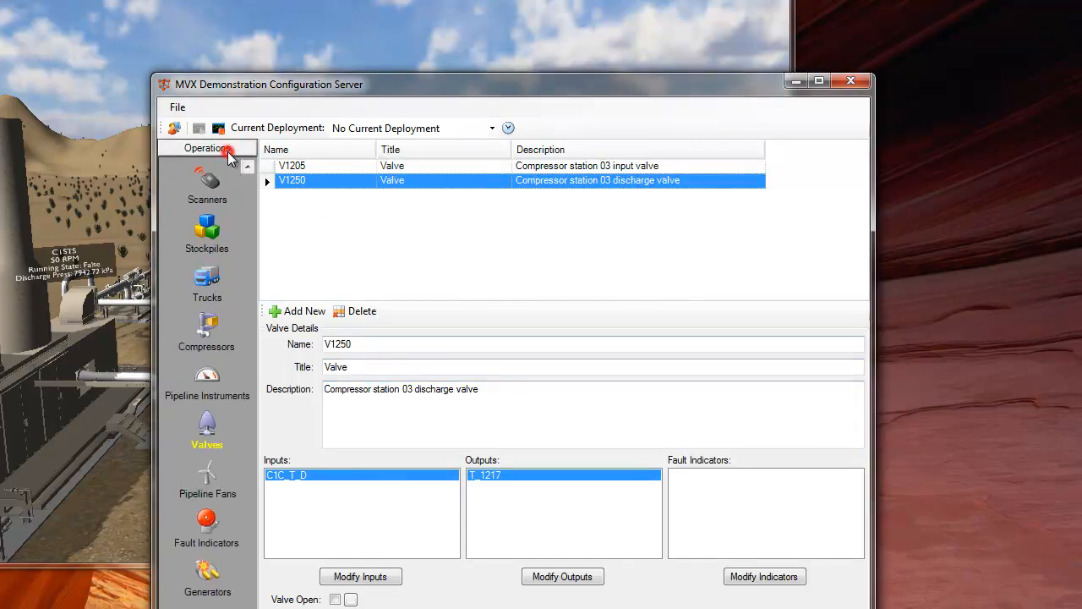
{"action": "left_click", "coordinate": [210, 390]}
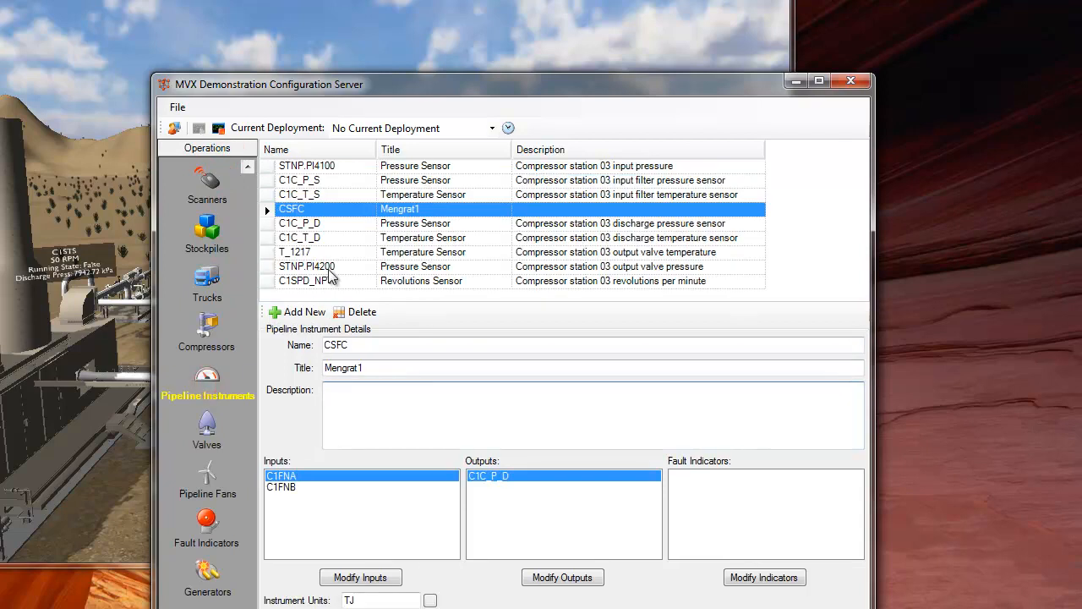
{"action": "left_click", "coordinate": [323, 223]}
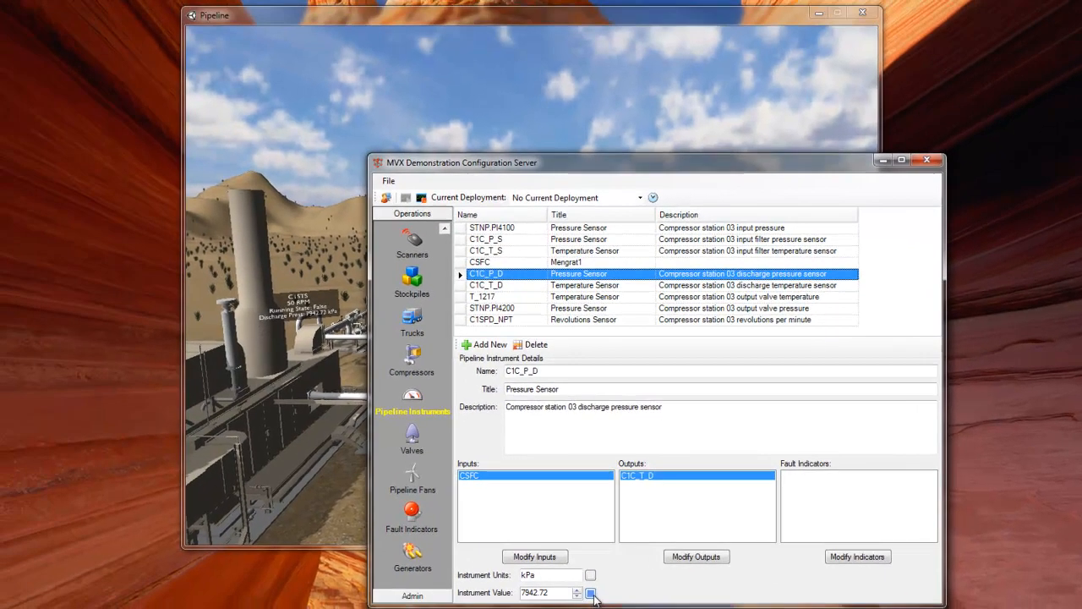
{"action": "left_click", "coordinate": [590, 593]}
{"action": "left_click_drag", "start_coordinate": [217, 20], "coordinate": [718, 243]}
{"action": "left_click", "coordinate": [592, 298]}
{"action": "left_click", "coordinate": [486, 239]}
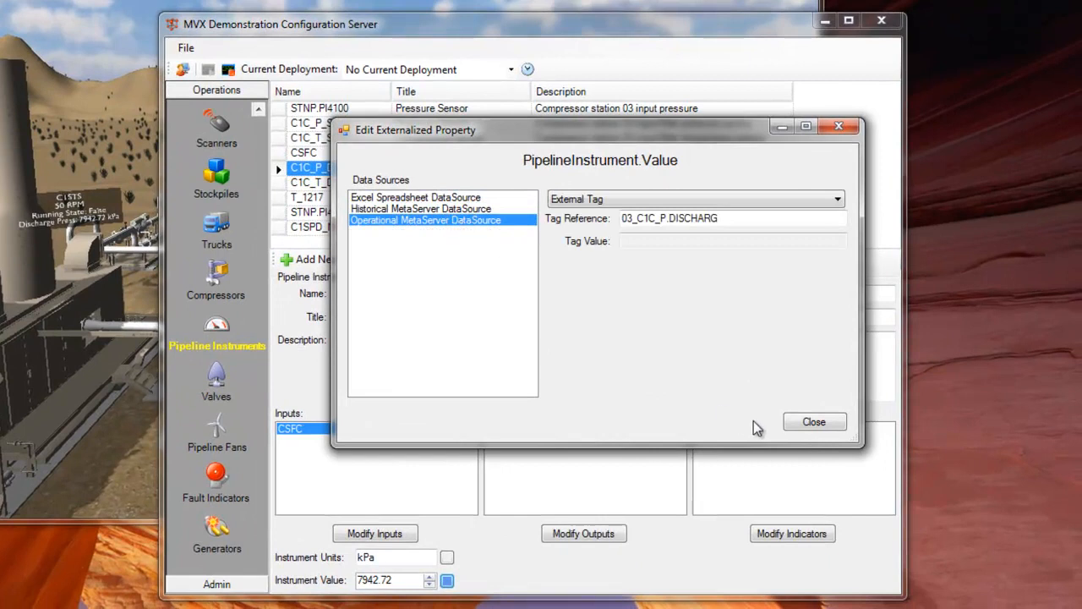
{"action": "left_click", "coordinate": [812, 422]}
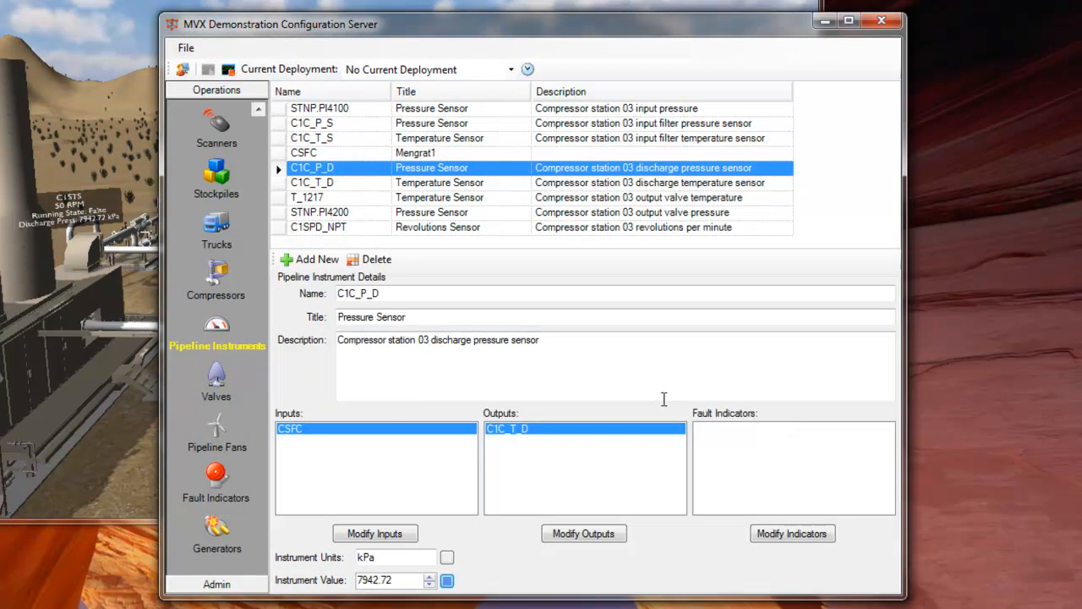
- Review the settings of the Excel Spreadsheet, Operational MetaServer and Historical MetaServer data sources
{"action": "left_click", "coordinate": [250, 583]}
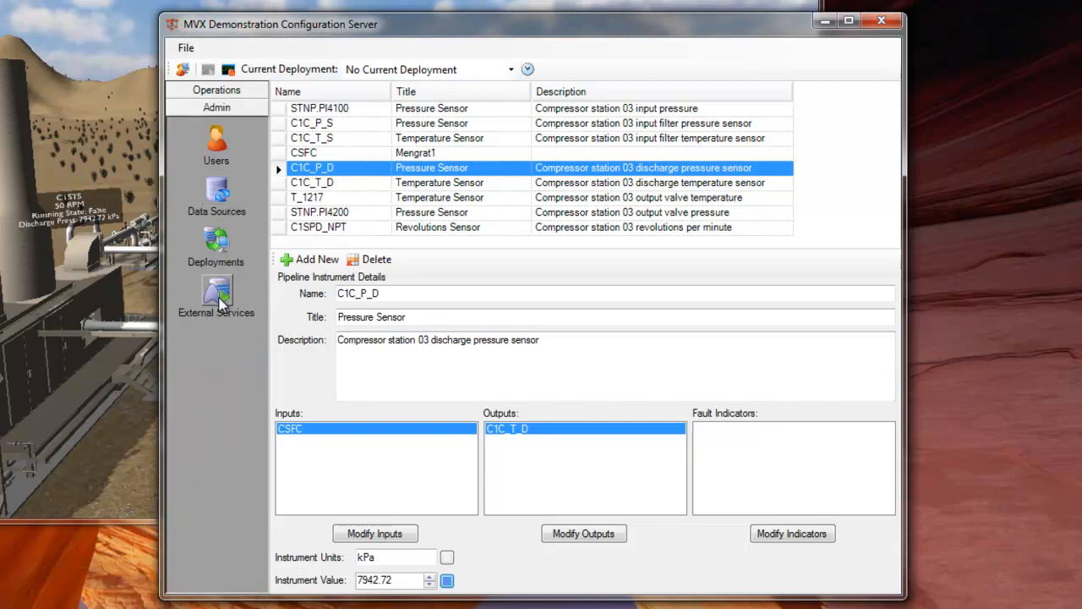
{"action": "left_click", "coordinate": [217, 193]}
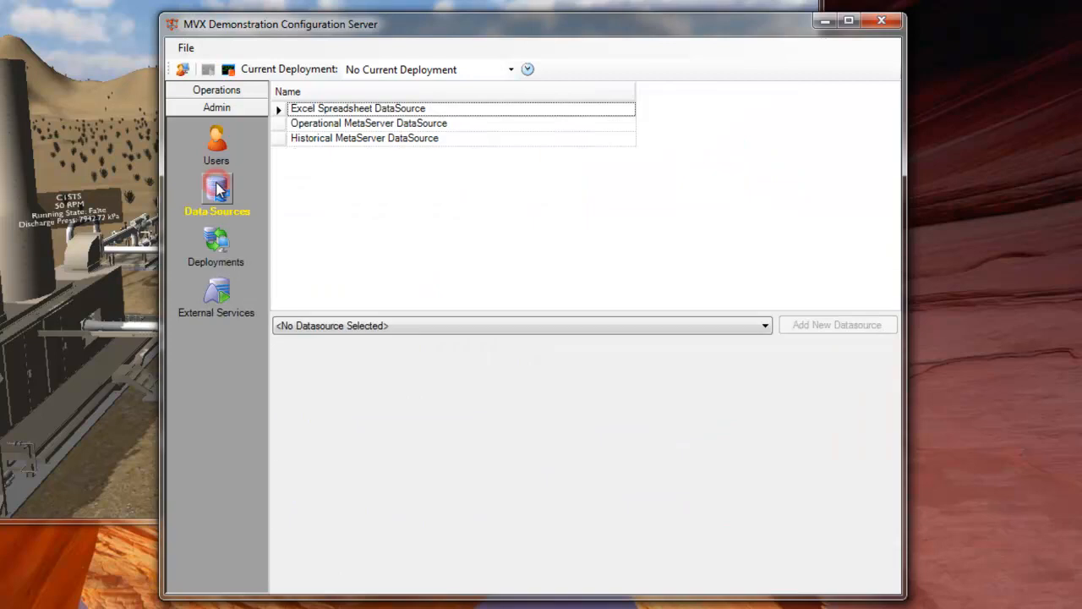
{"action": "left_click", "coordinate": [408, 108]}
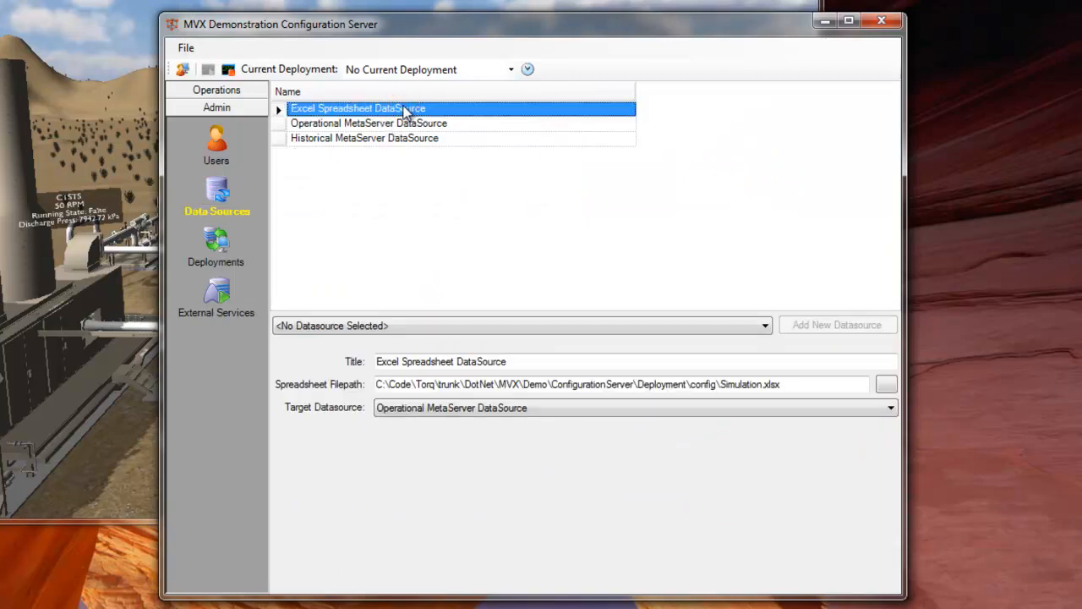
{"action": "left_click", "coordinate": [401, 125]}
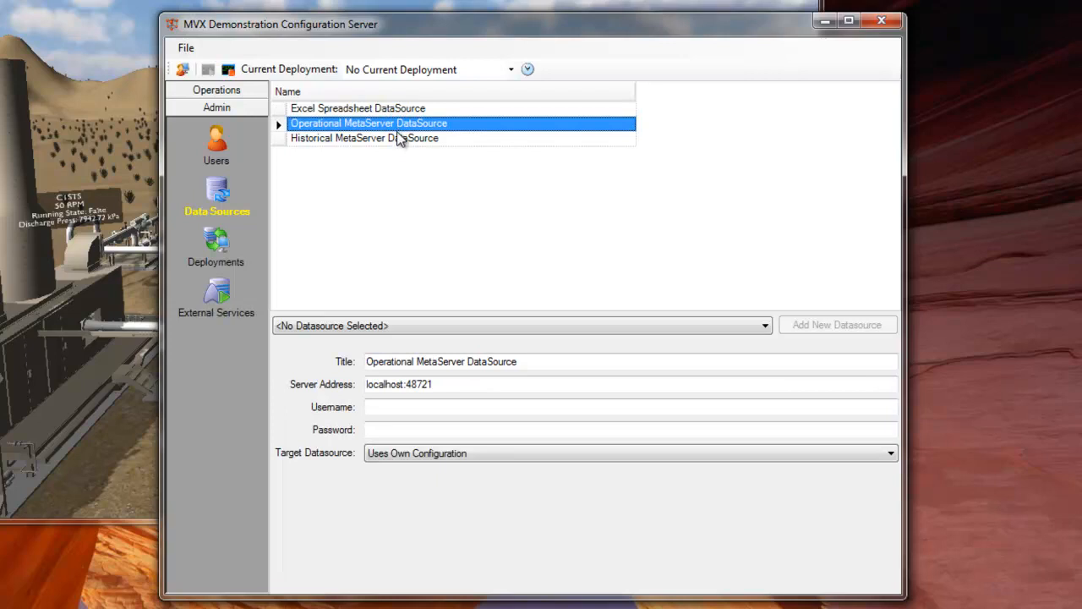
{"action": "left_click", "coordinate": [398, 139]}
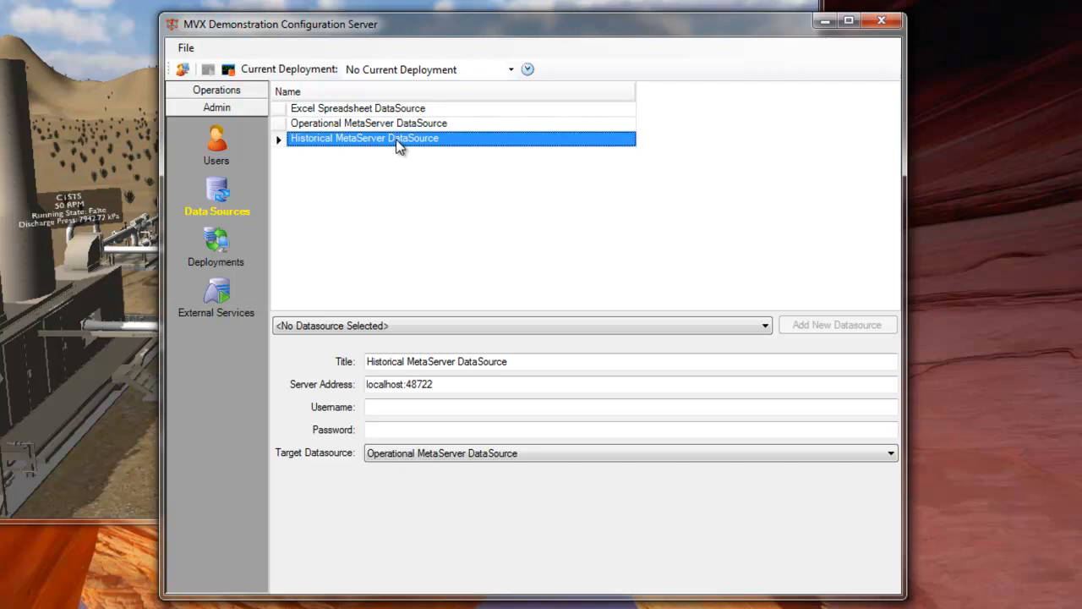
- Review which data sources are assigned to the Operations, Historical and Simulation deployments
{"action": "left_click", "coordinate": [216, 245]}
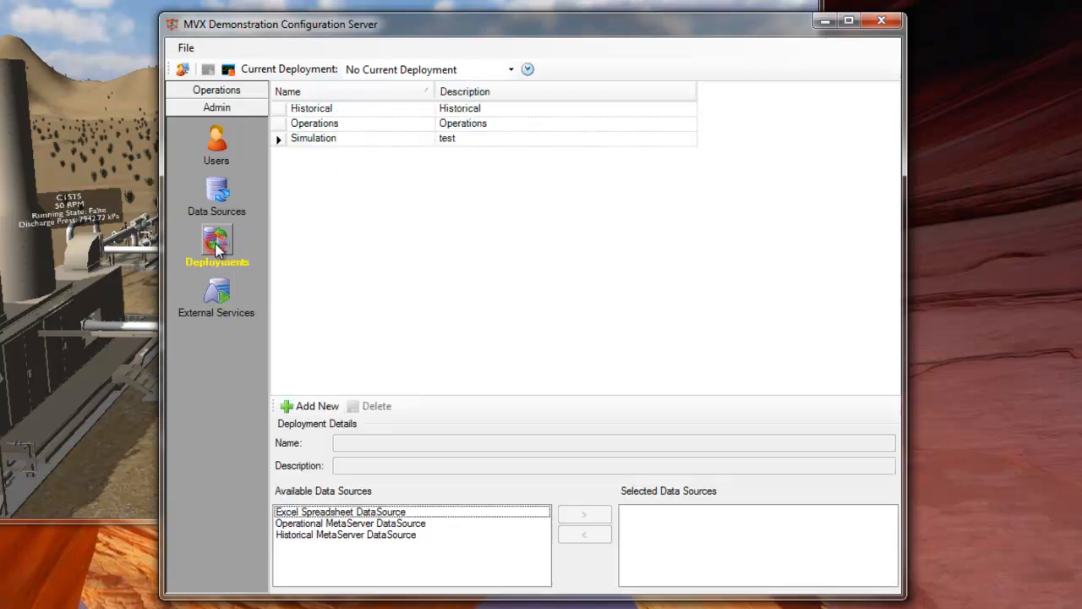
{"action": "left_click", "coordinate": [361, 125]}
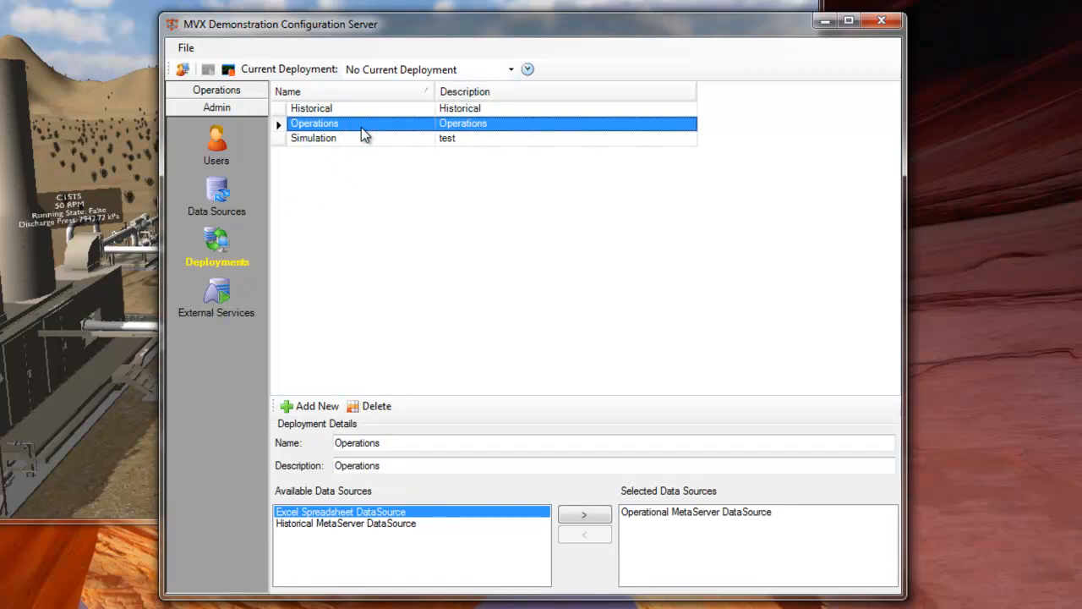
{"action": "left_click", "coordinate": [361, 111]}
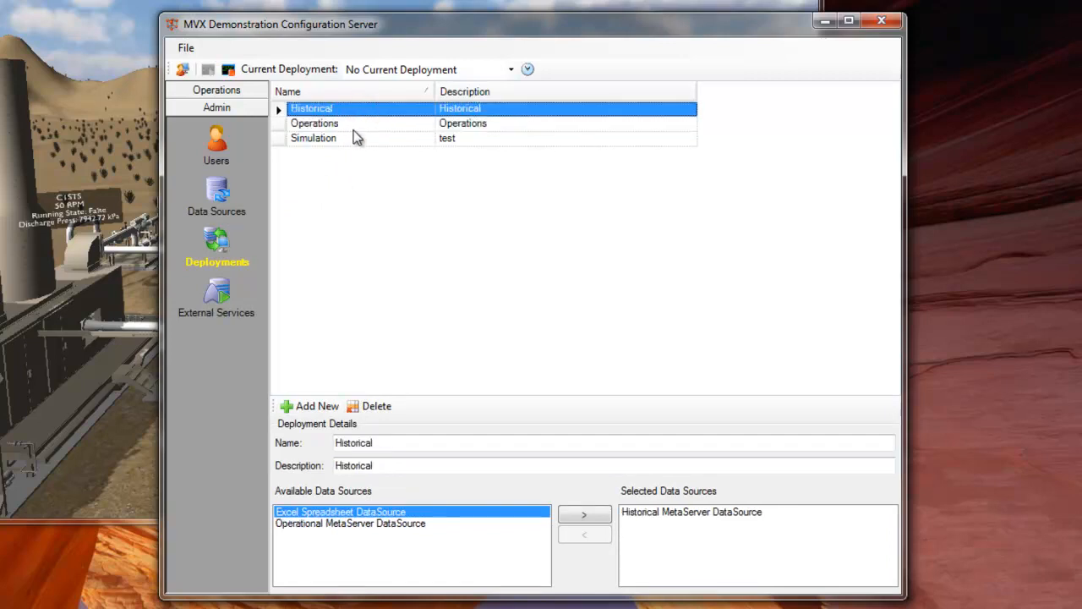
{"action": "left_click", "coordinate": [350, 142]}
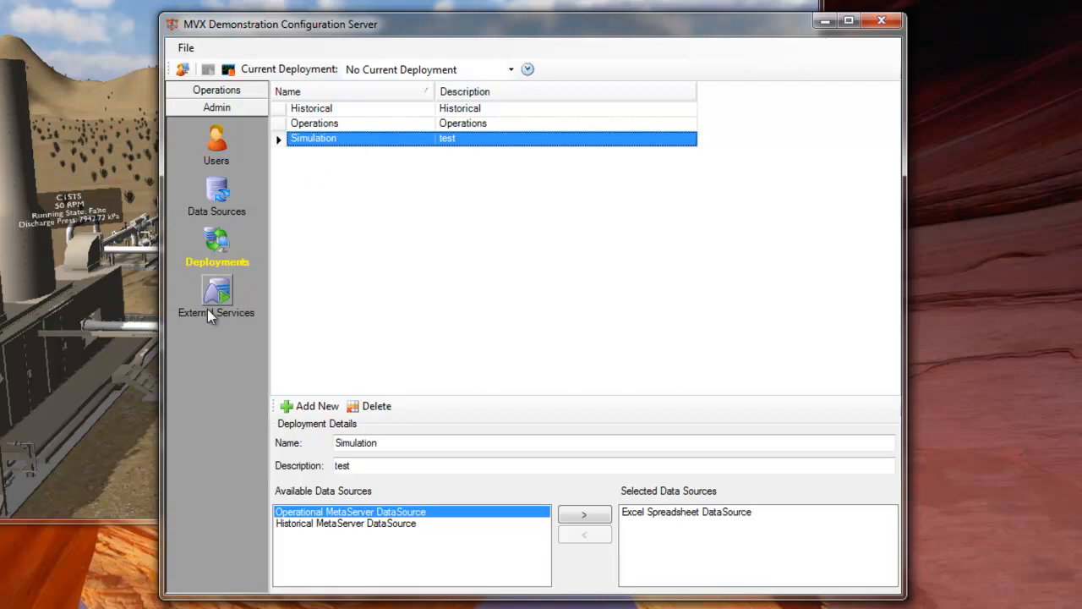
- Start the Pipeline Demo external services and check the output of the PLC drivers, Simulation Script and Message Queue
{"action": "left_click", "coordinate": [207, 308]}
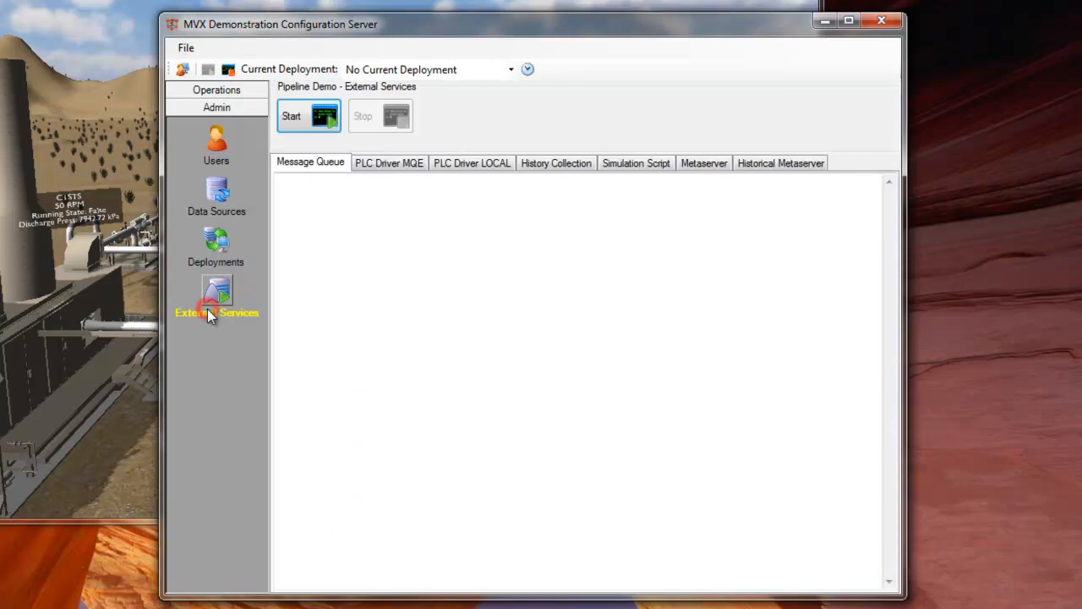
{"action": "left_click", "coordinate": [322, 117]}
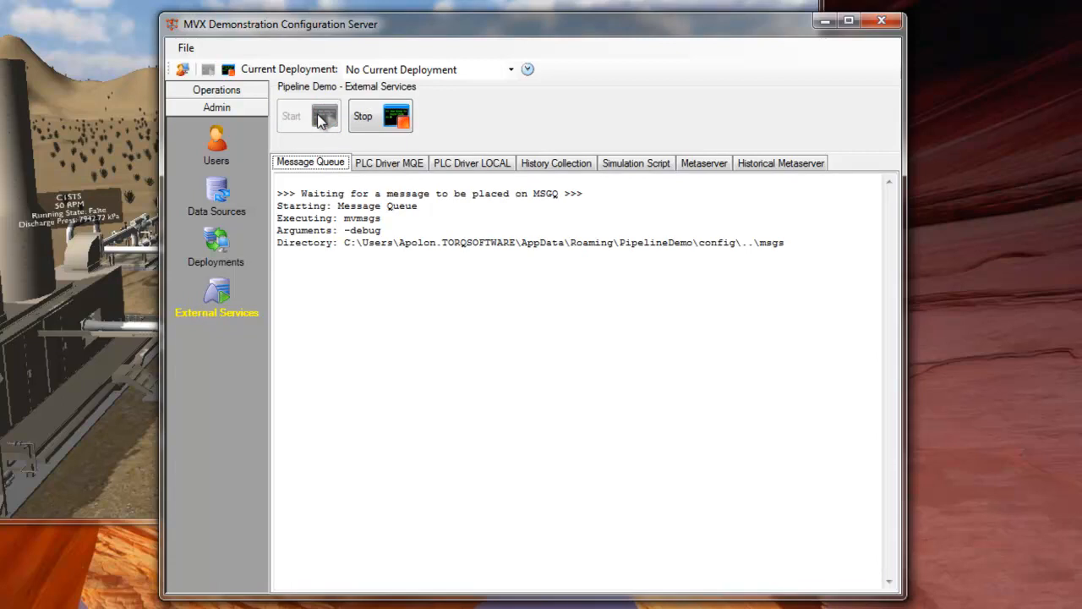
{"action": "left_click", "coordinate": [386, 166]}
{"action": "left_click", "coordinate": [470, 165]}
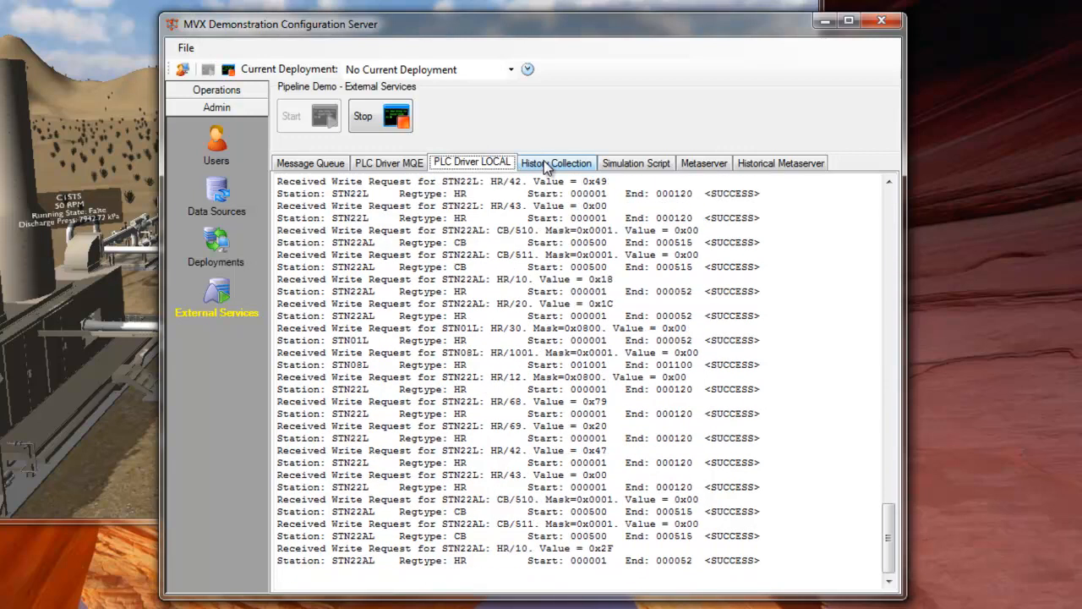
{"action": "left_click", "coordinate": [630, 165]}
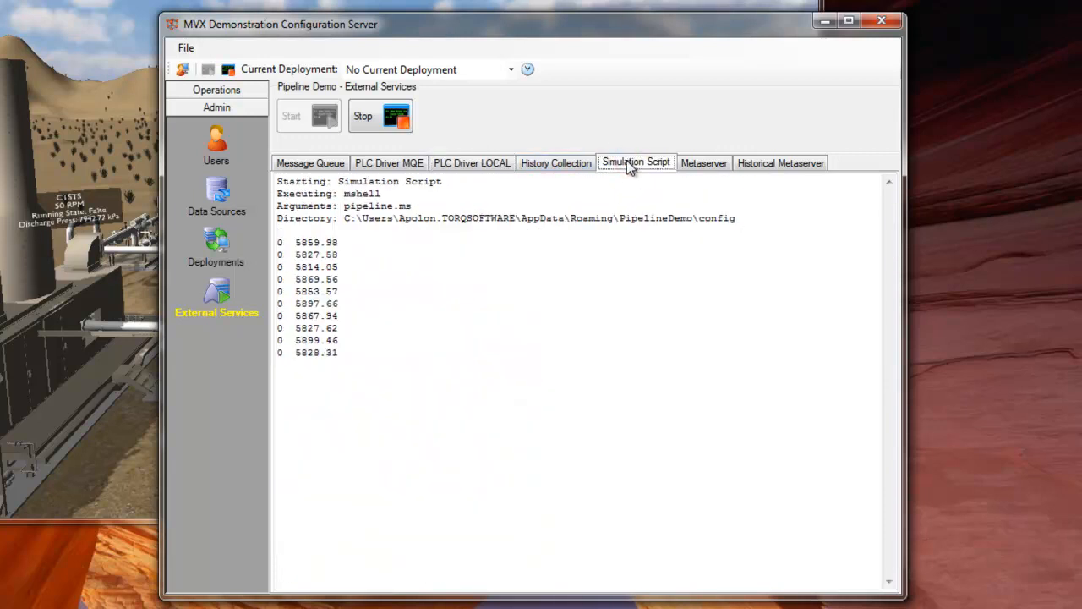
{"action": "left_click", "coordinate": [338, 162]}
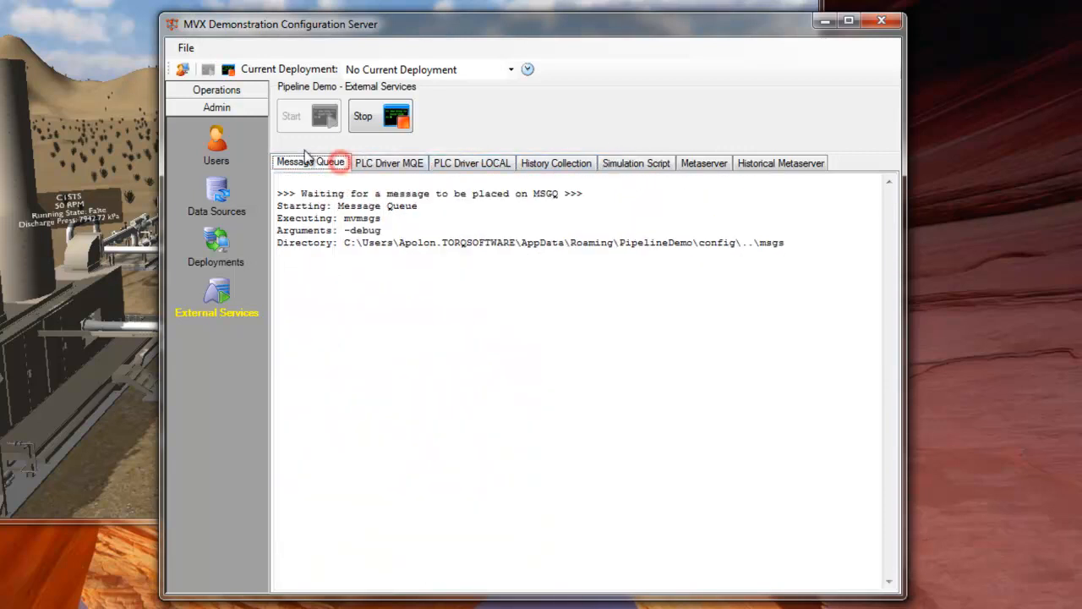
- Display the C1C_P_D pressure sensor record and set the current deployment to Operations
{"action": "left_click", "coordinate": [237, 99]}
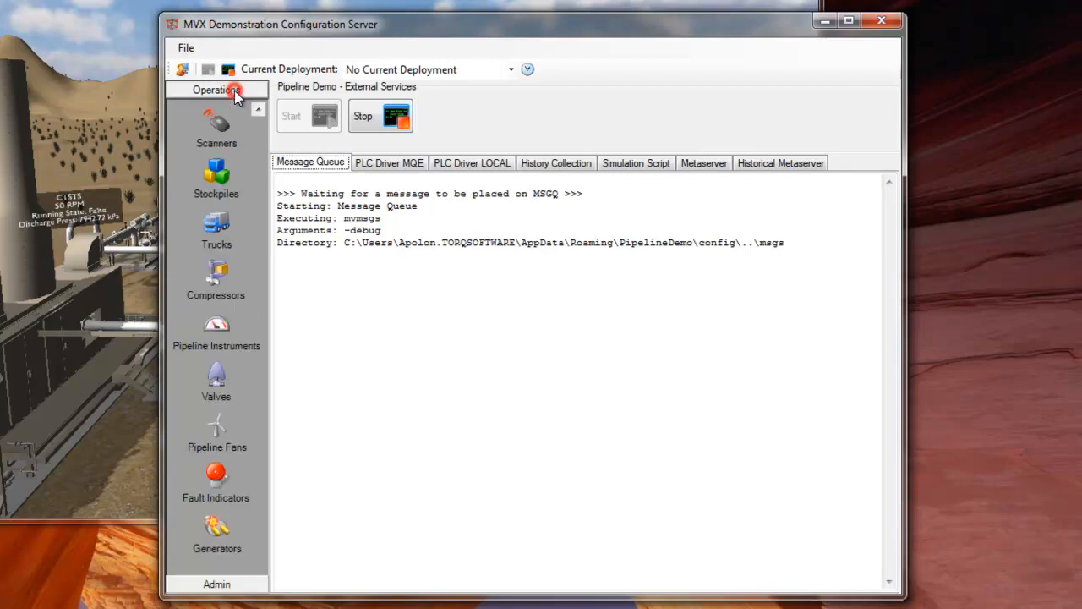
{"action": "left_click", "coordinate": [217, 338]}
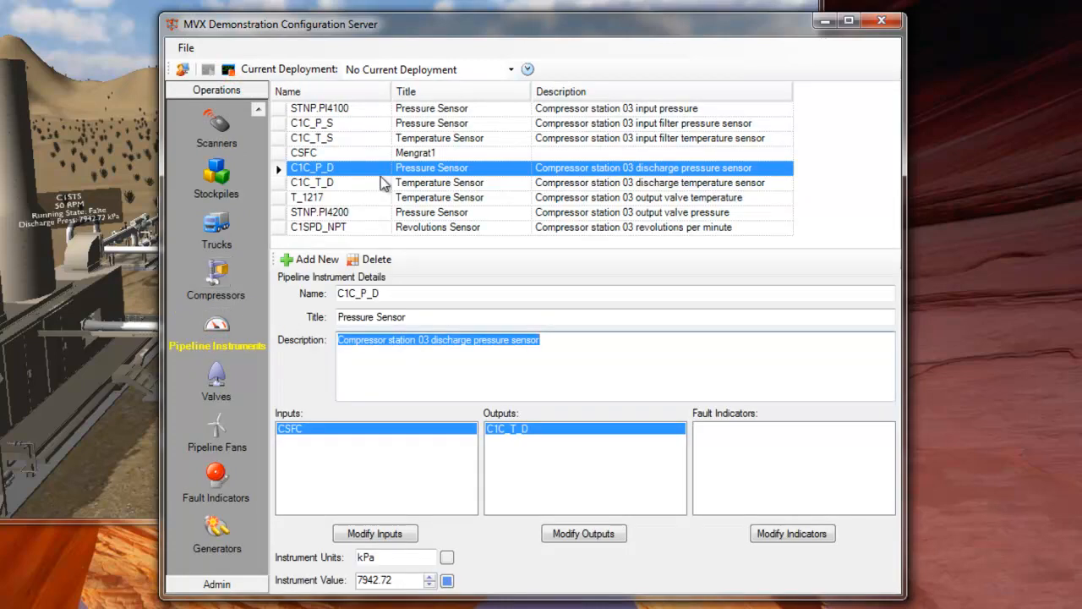
{"action": "left_click", "coordinate": [465, 71]}
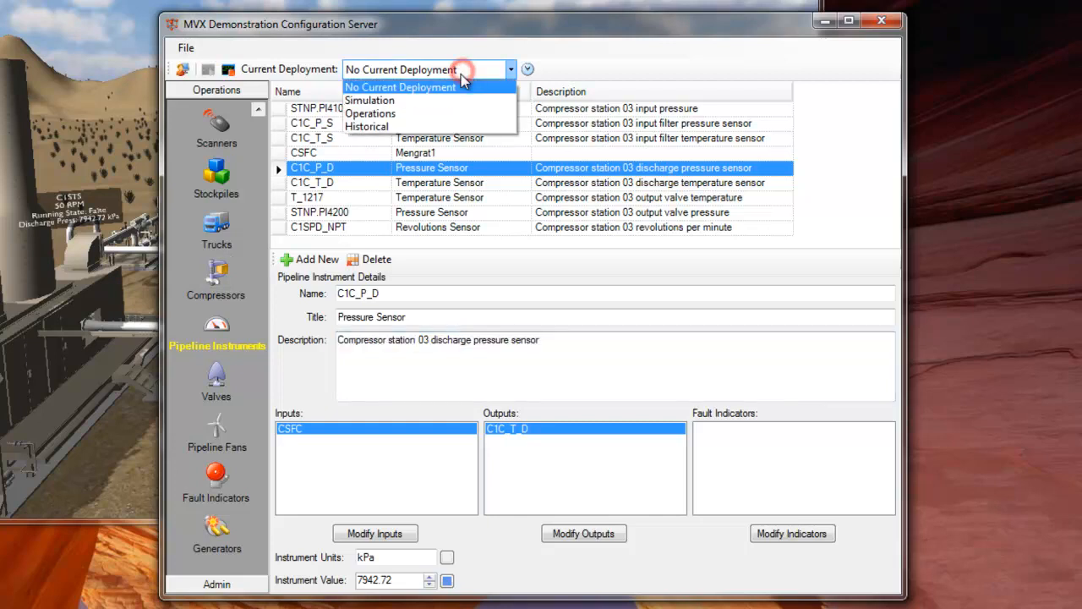
{"action": "left_click", "coordinate": [435, 119]}
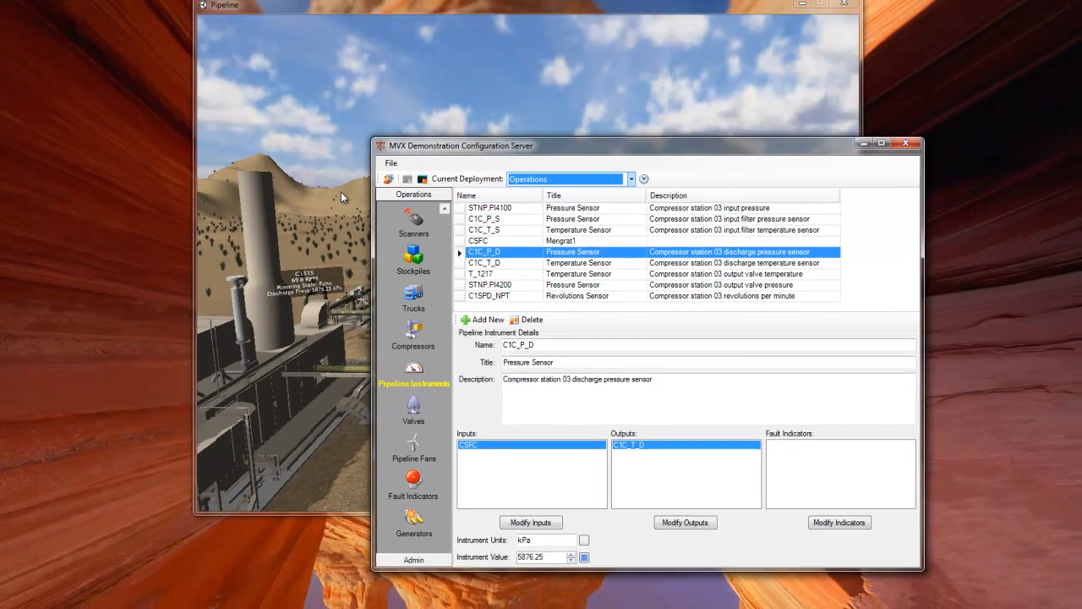
- Bring the 3D Pipeline scene forward and examine the live readings on the C1STS compressor label up close
{"action": "left_click", "coordinate": [340, 192]}
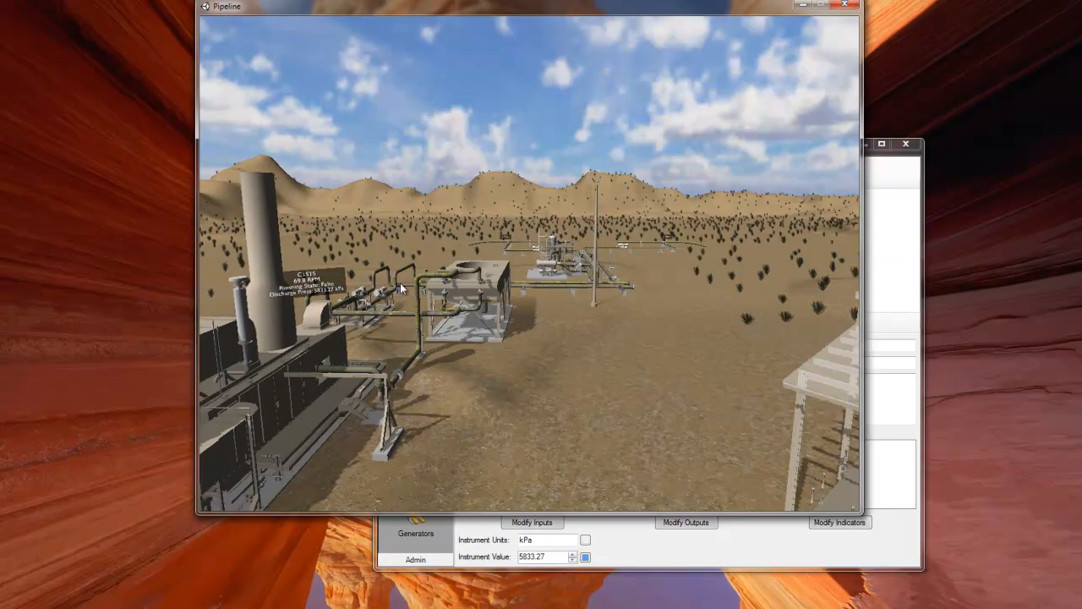
{"action": "scroll", "coordinate": [402, 288], "scroll_direction": "up", "scroll_amount": 2}
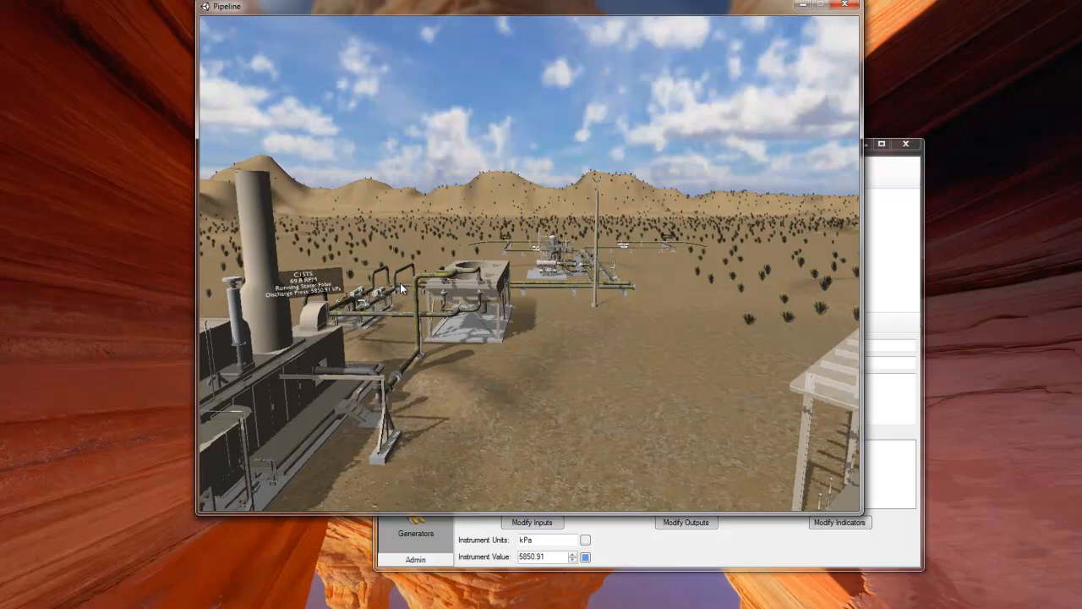
{"action": "scroll", "coordinate": [400, 283], "scroll_direction": "up", "scroll_amount": 2}
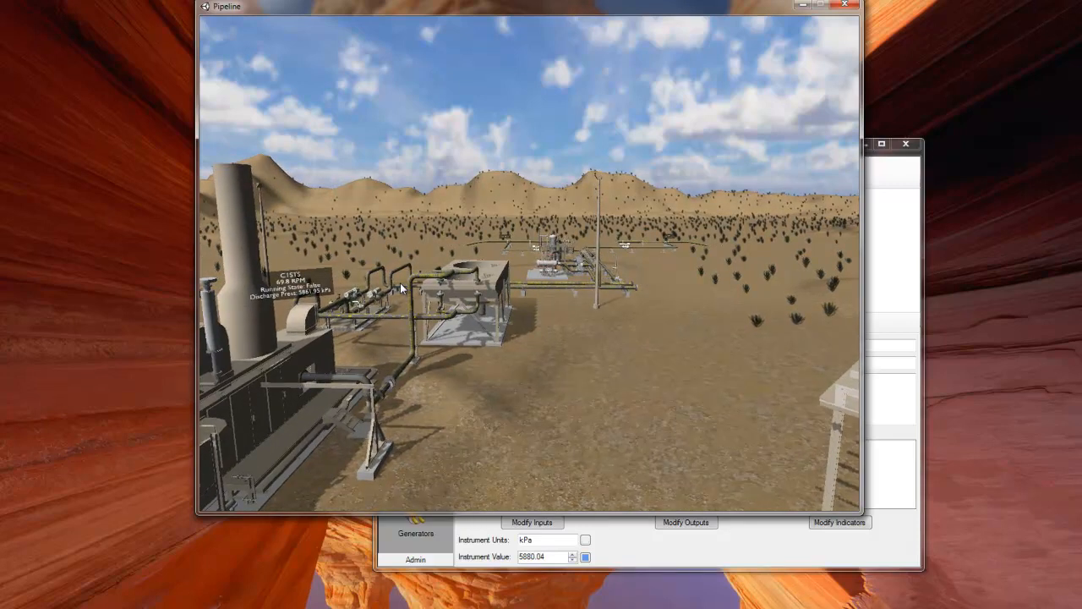
{"action": "scroll", "coordinate": [400, 282], "scroll_direction": "up", "scroll_amount": 3}
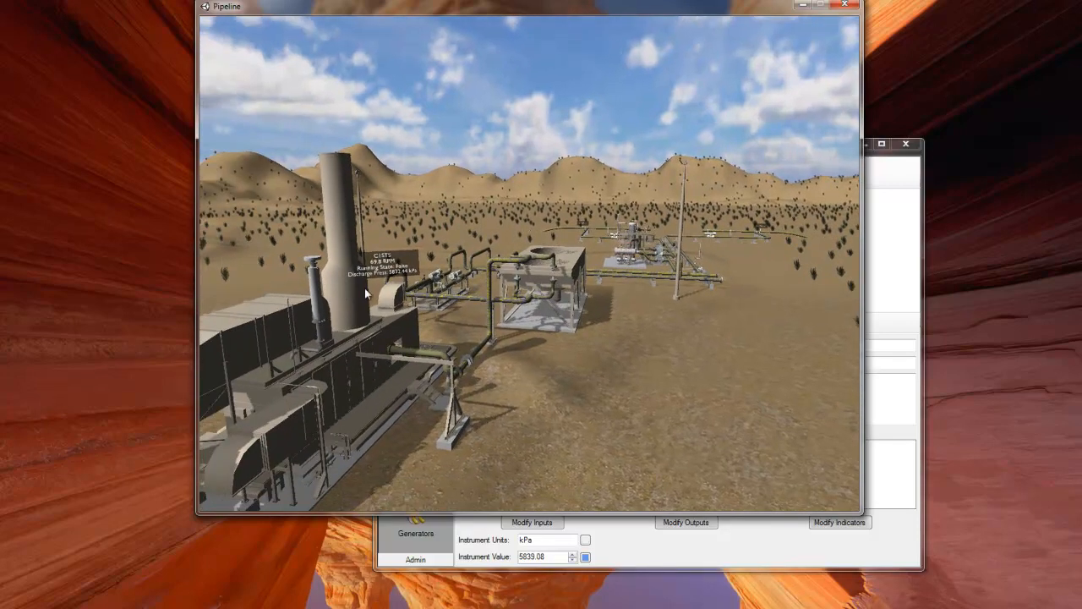
{"action": "scroll", "coordinate": [390, 290], "scroll_direction": "up", "scroll_amount": 4}
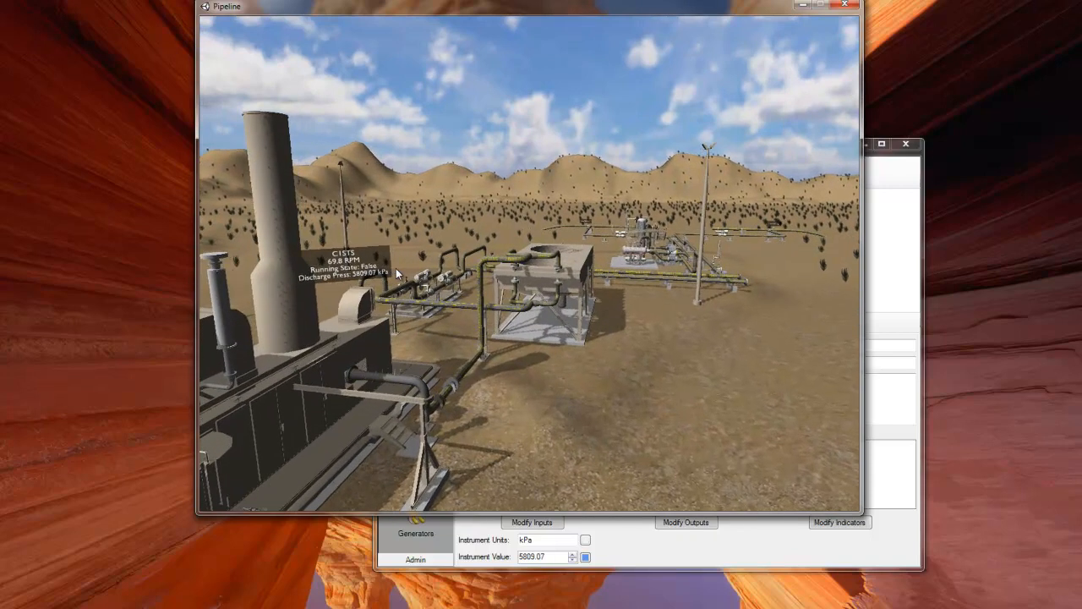
{"action": "scroll", "coordinate": [391, 269], "scroll_direction": "up", "scroll_amount": 2}
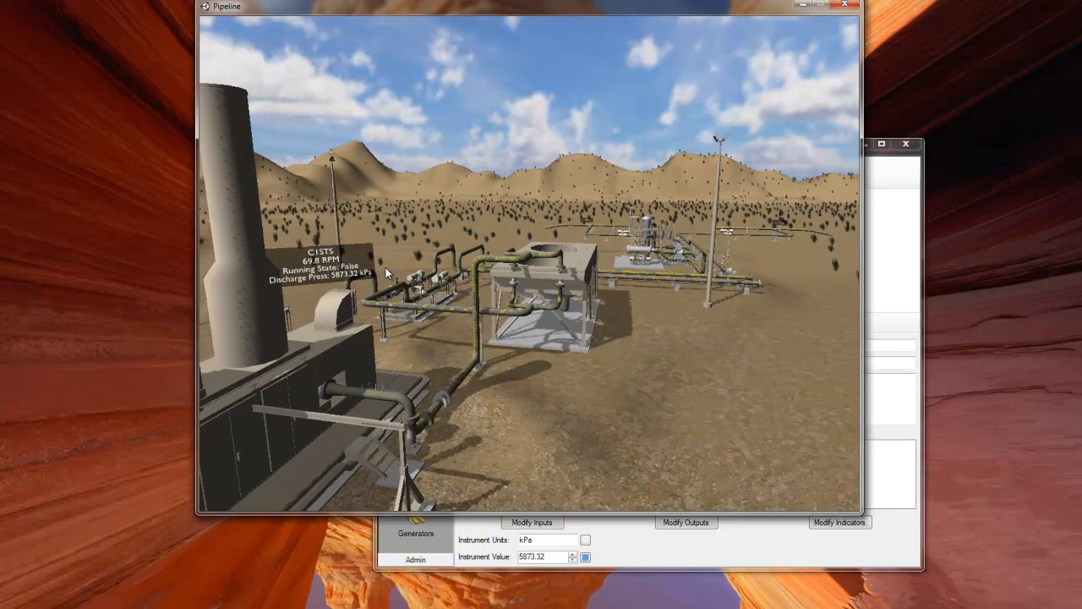
{"action": "scroll", "coordinate": [387, 273], "scroll_direction": "up", "scroll_amount": 1}
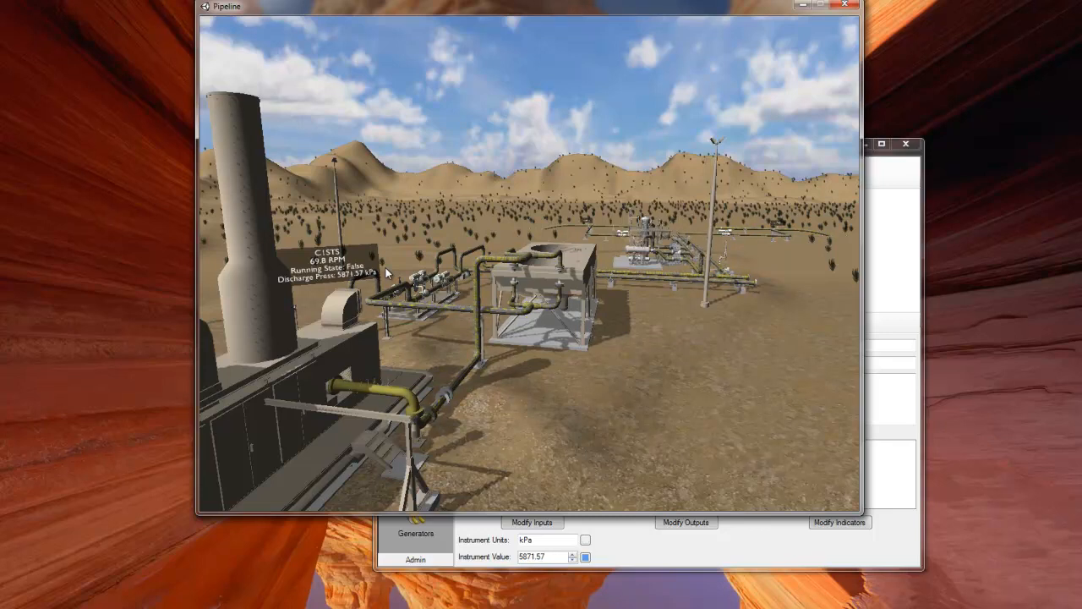
- Return to the configuration server, move its window clear of the compressor scene and set compressor C1STS to running
{"action": "left_click", "coordinate": [647, 546]}
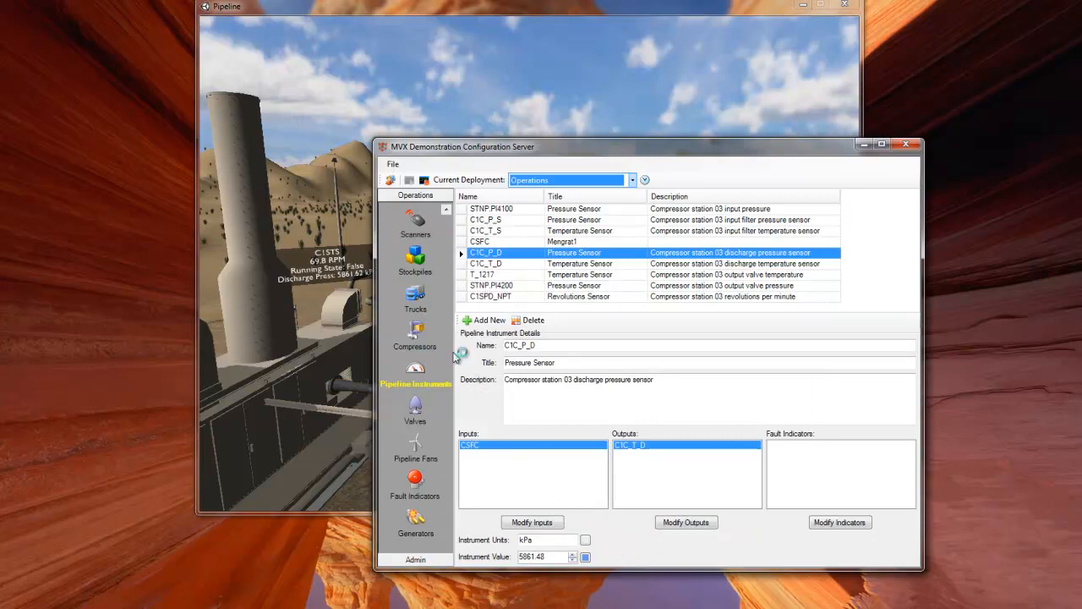
{"action": "left_click", "coordinate": [417, 408]}
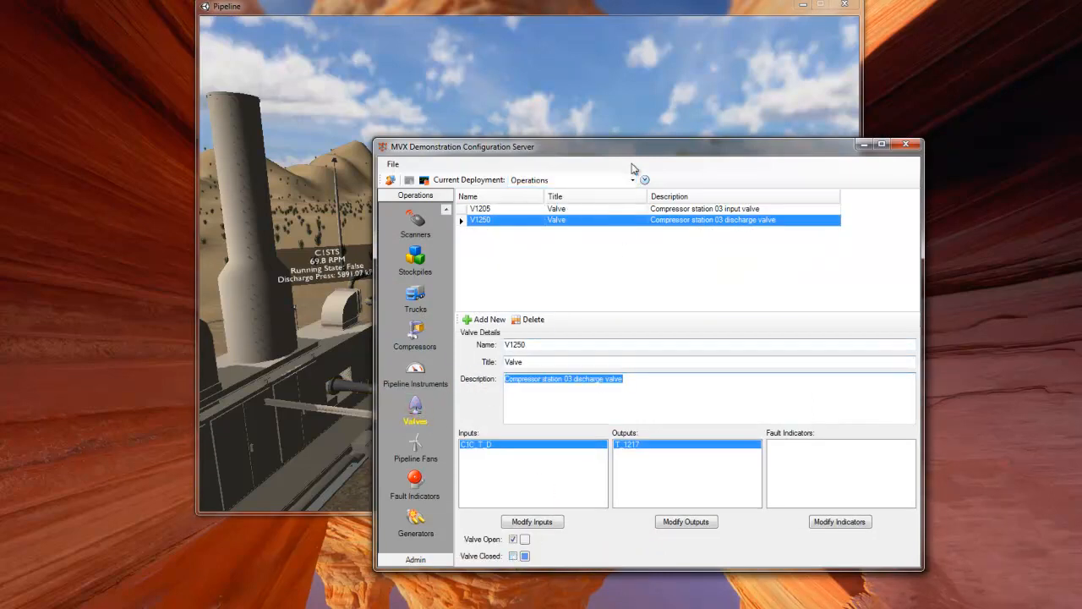
{"action": "left_click_drag", "start_coordinate": [637, 138], "coordinate": [638, 218]}
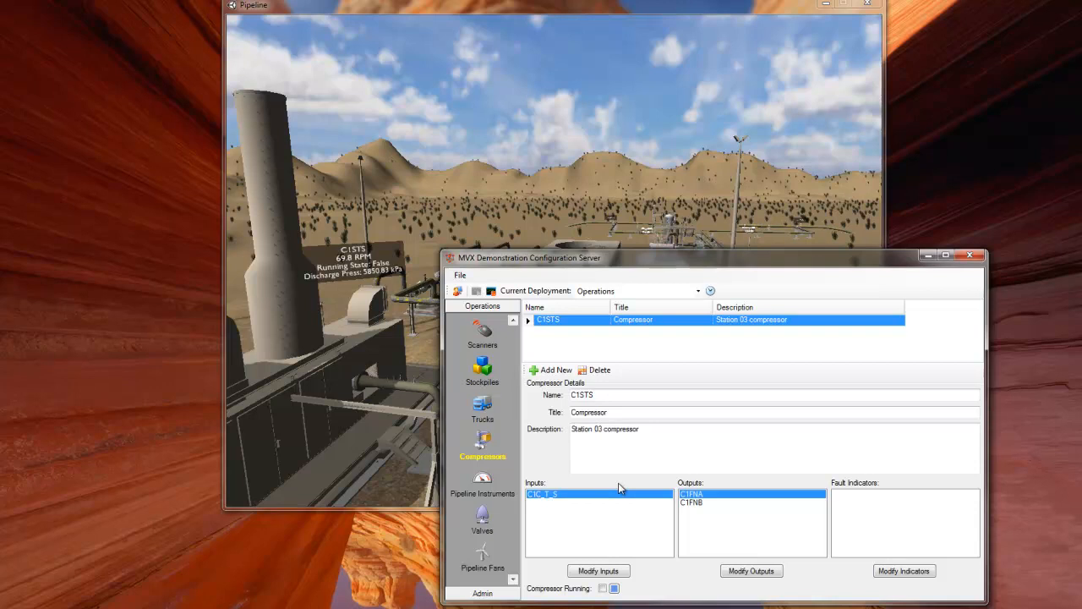
{"action": "left_click", "coordinate": [603, 589]}
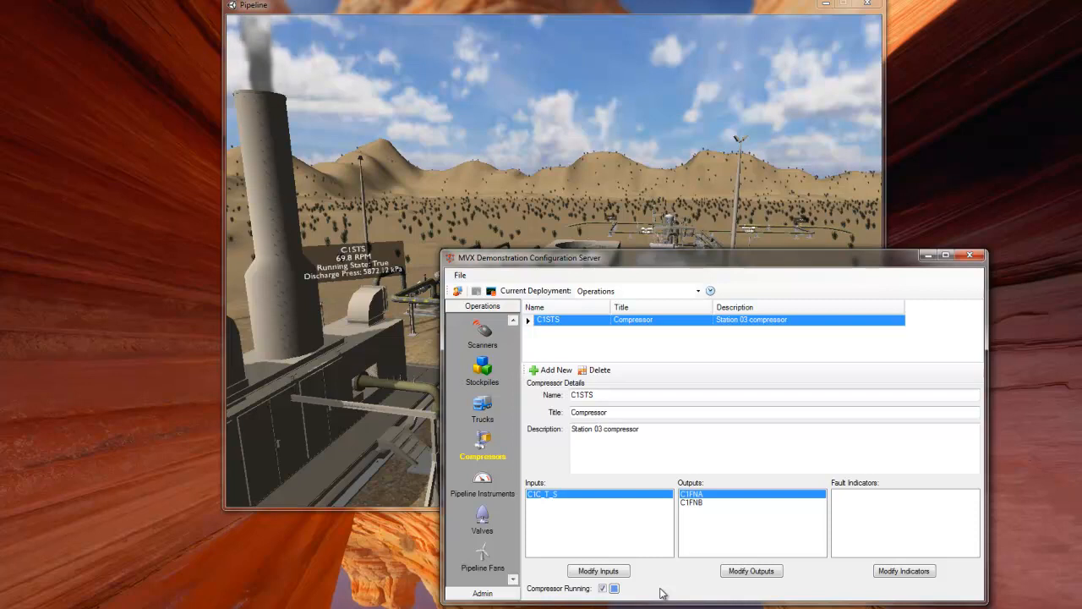
- Mark the V1250 discharge valve of compressor station 03 as closed
{"action": "left_click", "coordinate": [487, 524]}
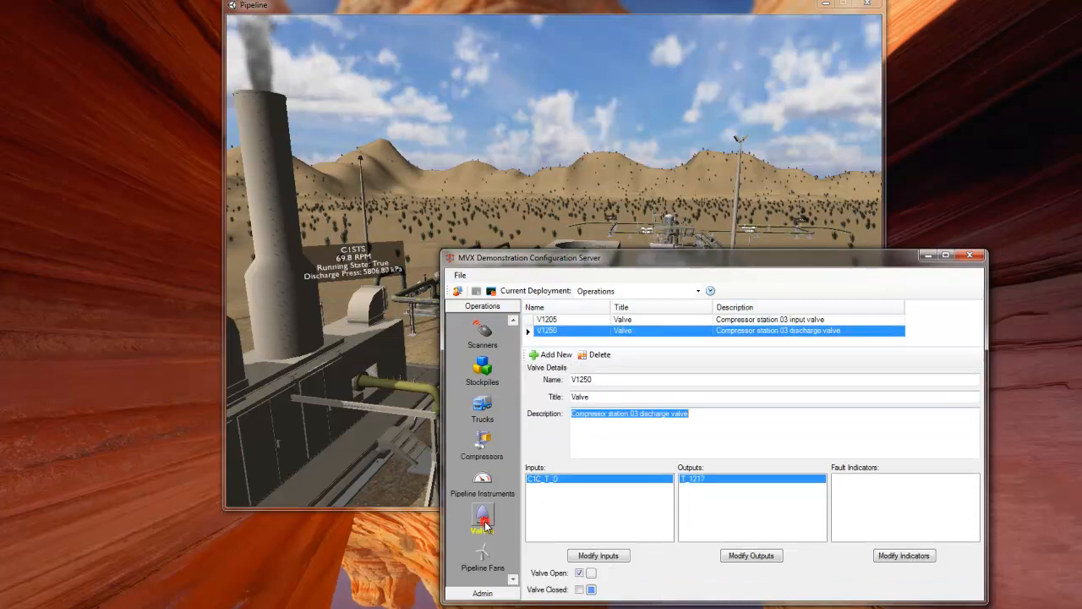
{"action": "left_click", "coordinate": [579, 591]}
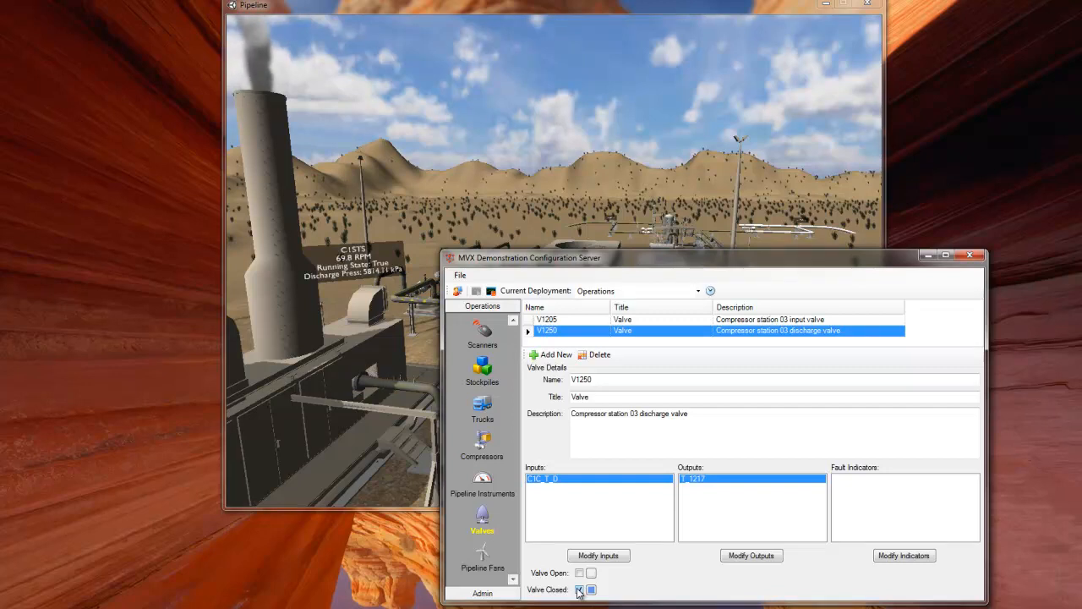
- Set generator GEA1 to running and display the details of generator GEA2
{"action": "left_click", "coordinate": [512, 582]}
{"action": "left_click", "coordinate": [512, 582]}
{"action": "left_click", "coordinate": [482, 554]}
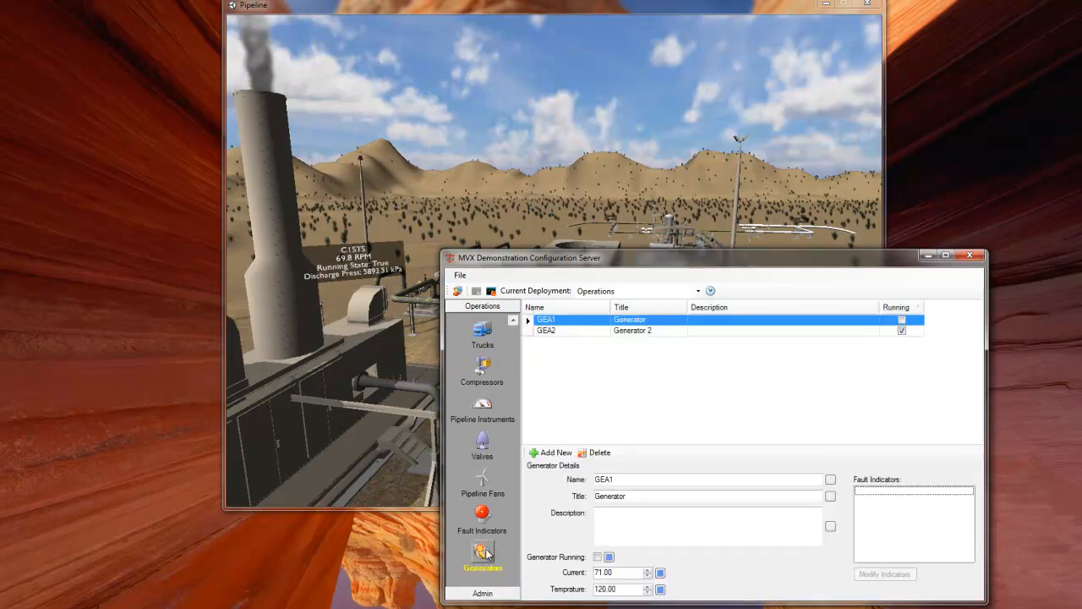
{"action": "left_click", "coordinate": [597, 557]}
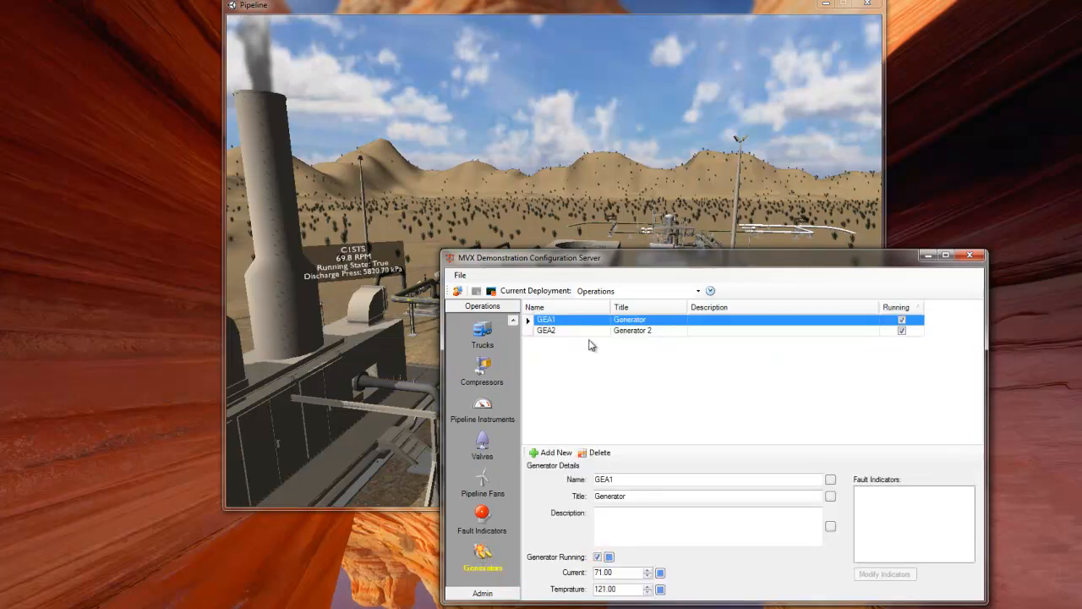
{"action": "left_click", "coordinate": [588, 331]}
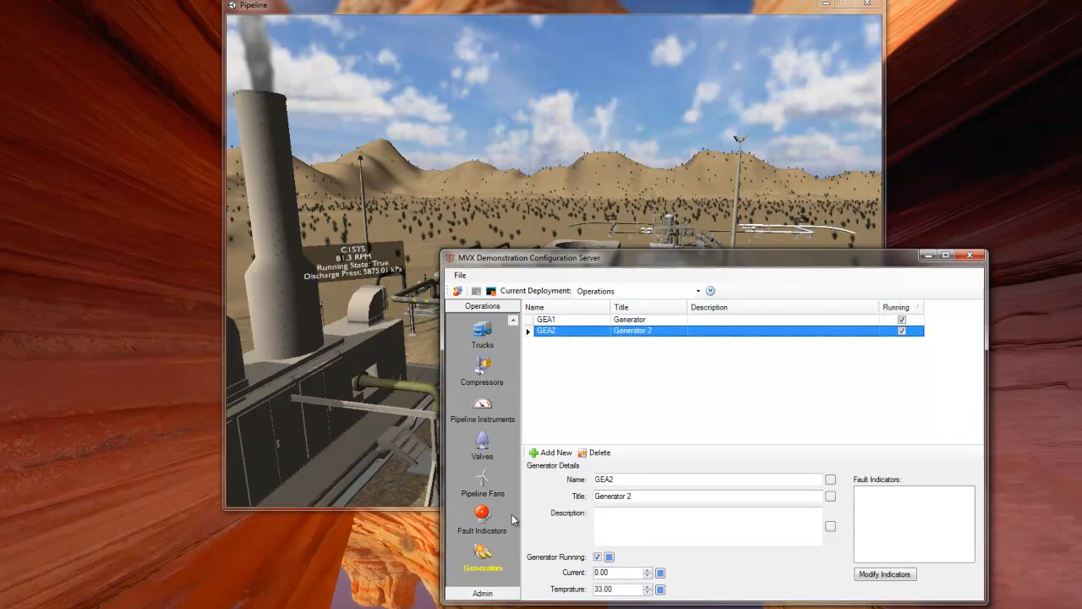
- Display the V1250 discharge valve record again to check its open and closed states
{"action": "left_click", "coordinate": [488, 444]}
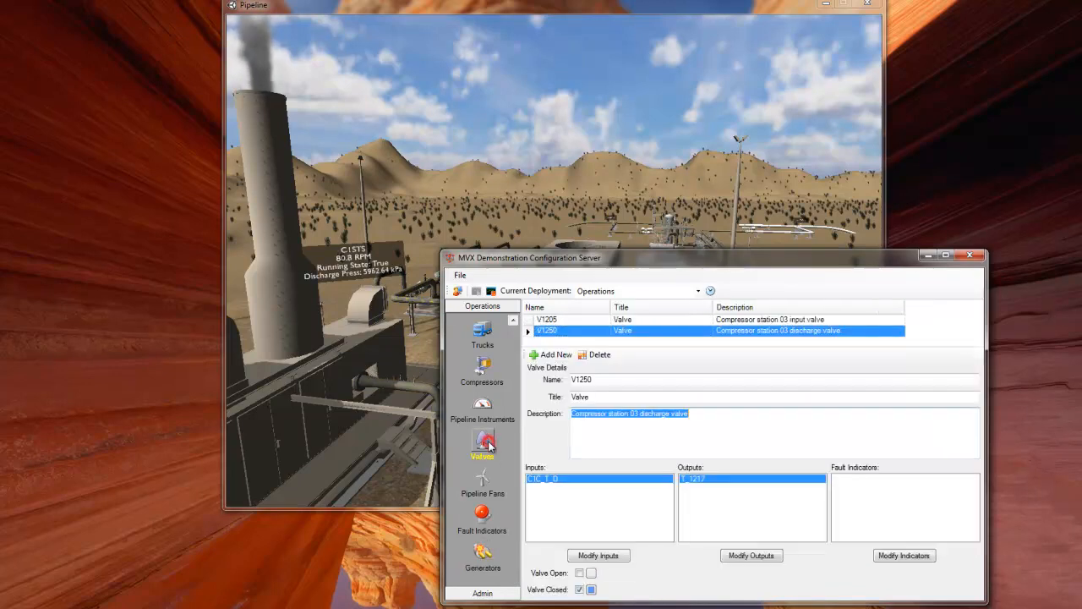